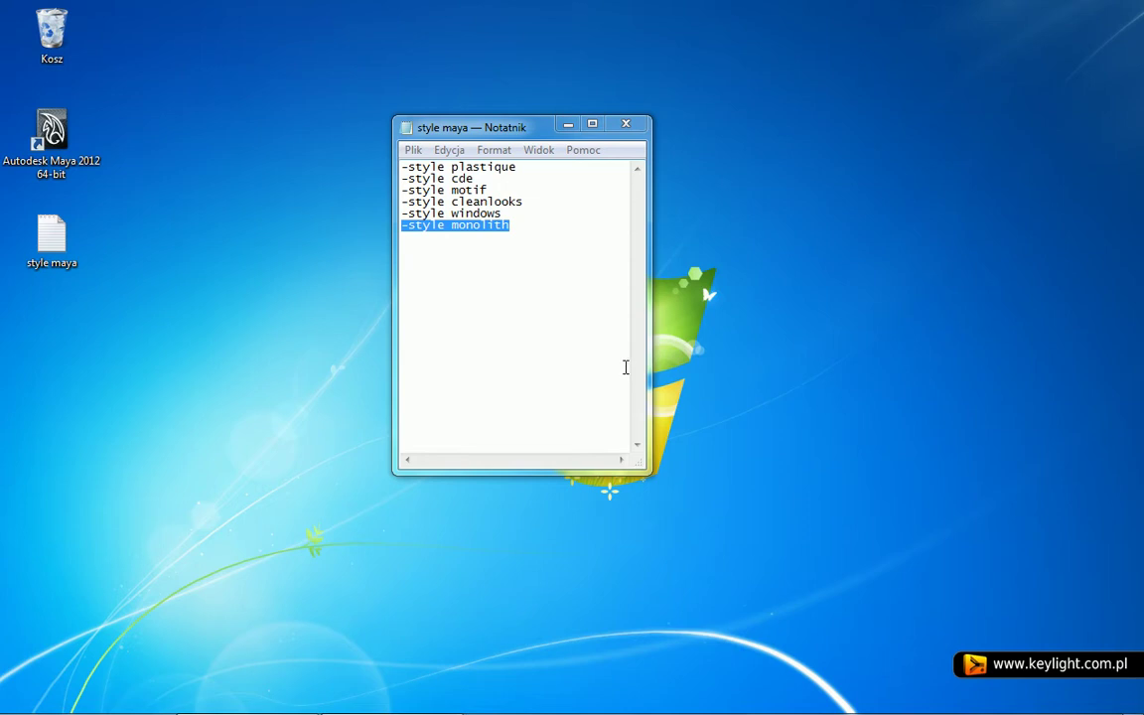
Select each -style line in turn (plastique, cde, motif, cleanlooks, windows, monolith), ending on plastique.
{"action": "left_click_drag", "start_coordinate": [512, 167], "coordinate": [397, 166]}
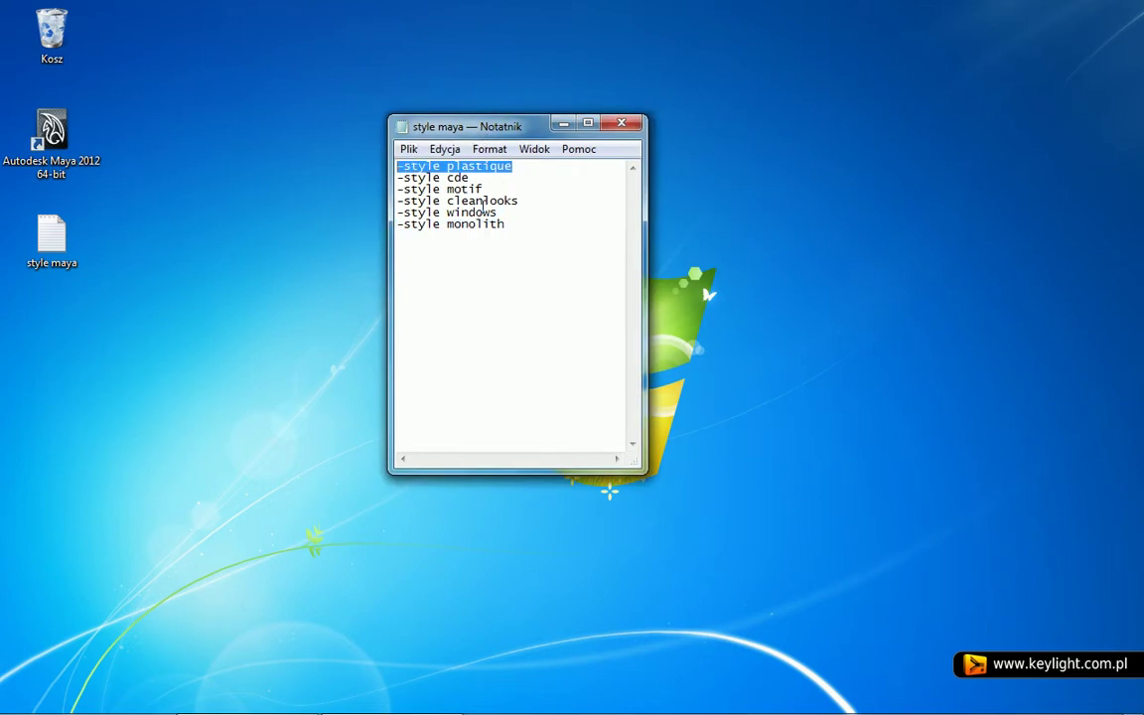
{"action": "left_click", "coordinate": [476, 176]}
{"action": "left_click_drag", "start_coordinate": [476, 177], "coordinate": [382, 176]}
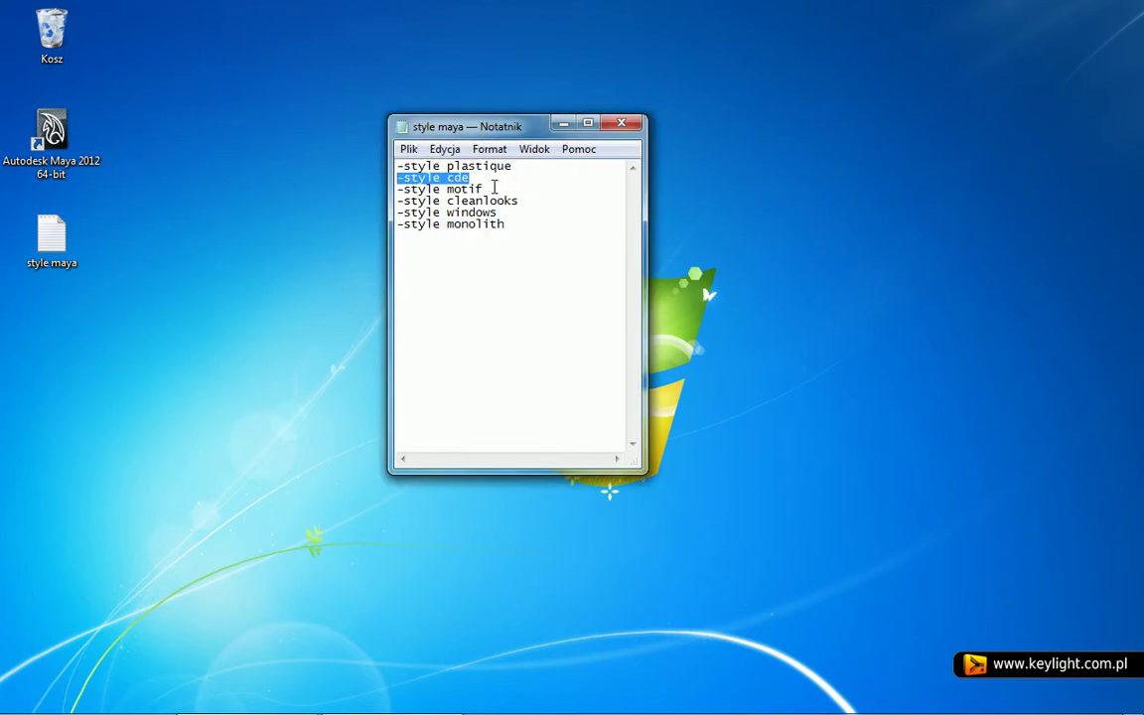
{"action": "left_click_drag", "start_coordinate": [487, 188], "coordinate": [355, 193]}
{"action": "left_click_drag", "start_coordinate": [521, 202], "coordinate": [360, 198]}
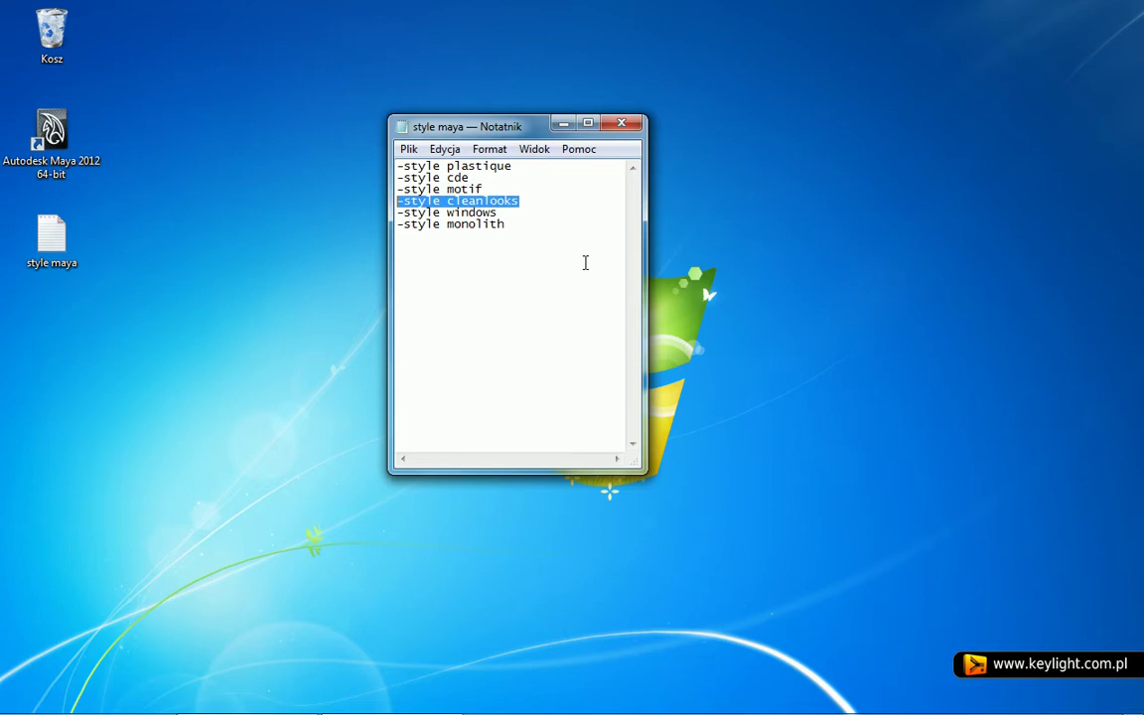
{"action": "left_click_drag", "start_coordinate": [505, 212], "coordinate": [355, 213]}
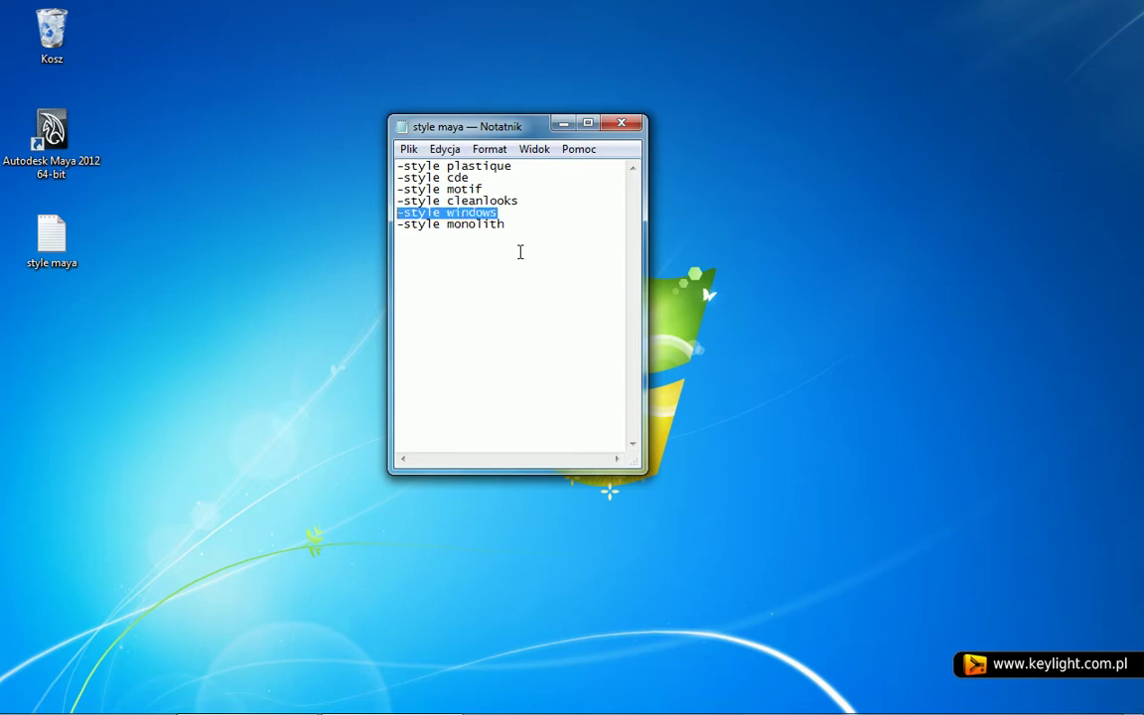
{"action": "left_click_drag", "start_coordinate": [516, 224], "coordinate": [368, 229]}
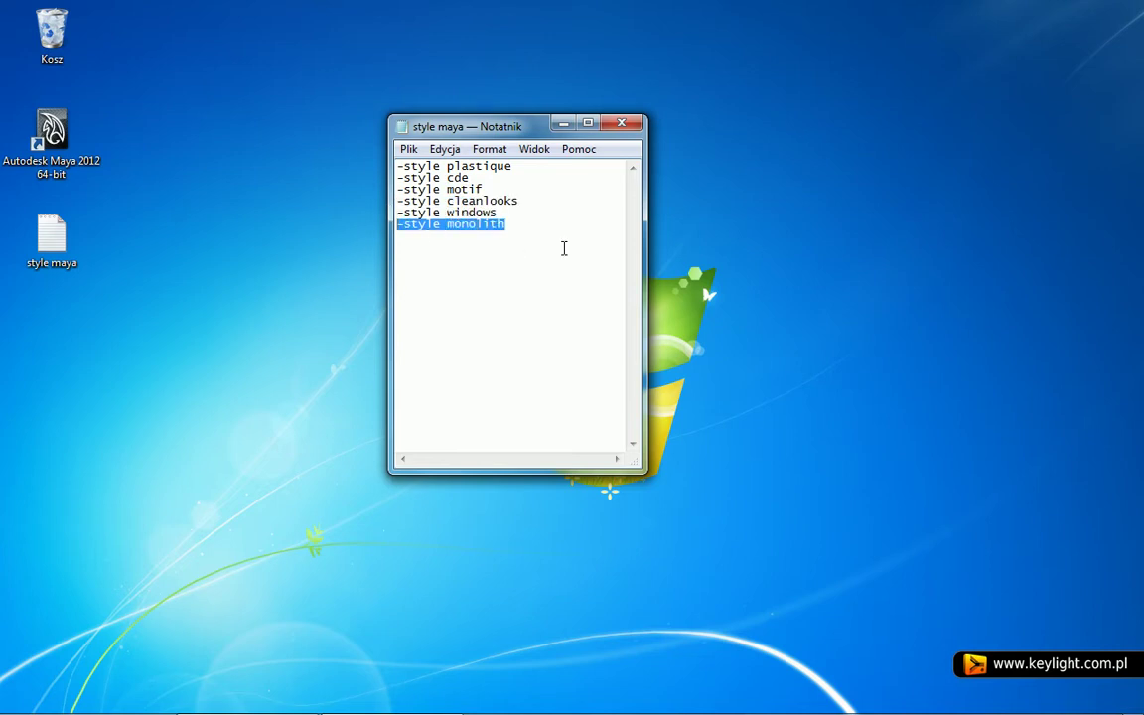
{"action": "left_click_drag", "start_coordinate": [512, 166], "coordinate": [397, 164]}
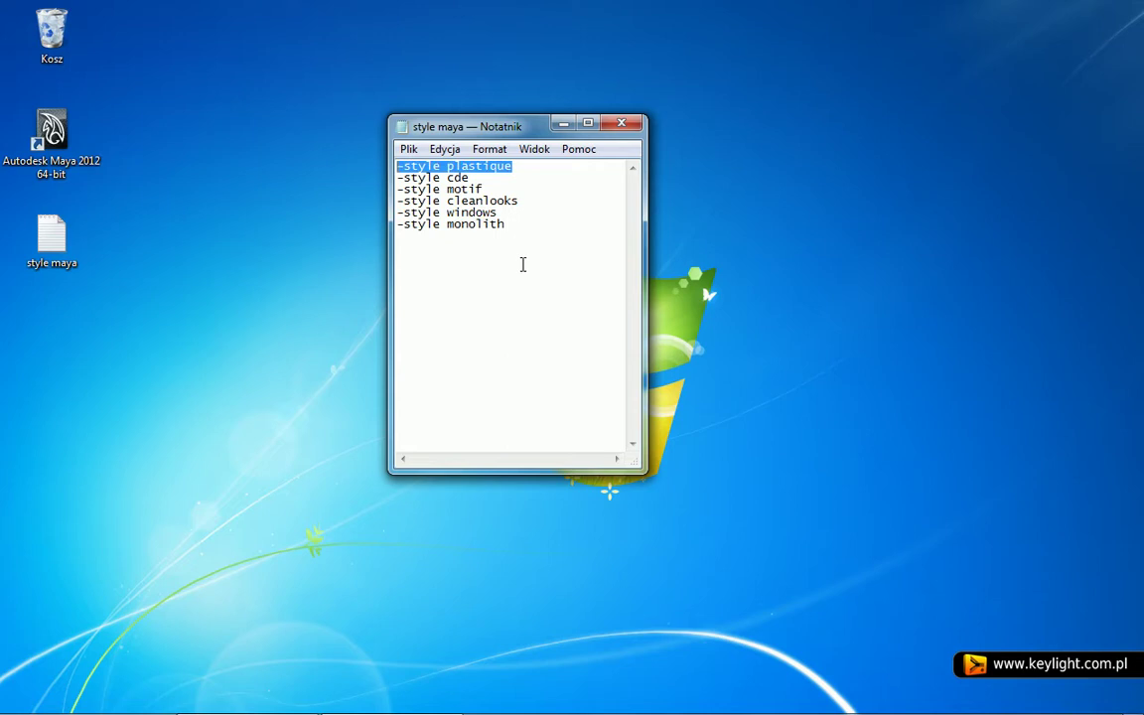
Copy the '-style plastique' line from the Notepad file.
{"action": "right_click", "coordinate": [491, 164]}
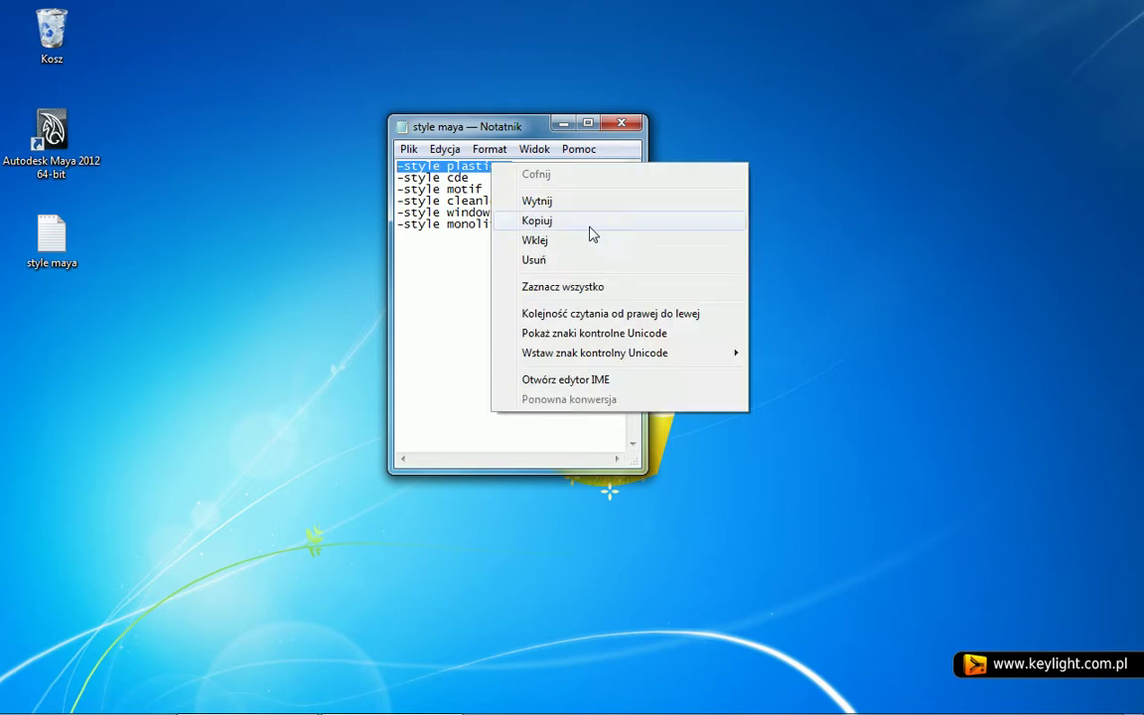
{"action": "left_click", "coordinate": [584, 222]}
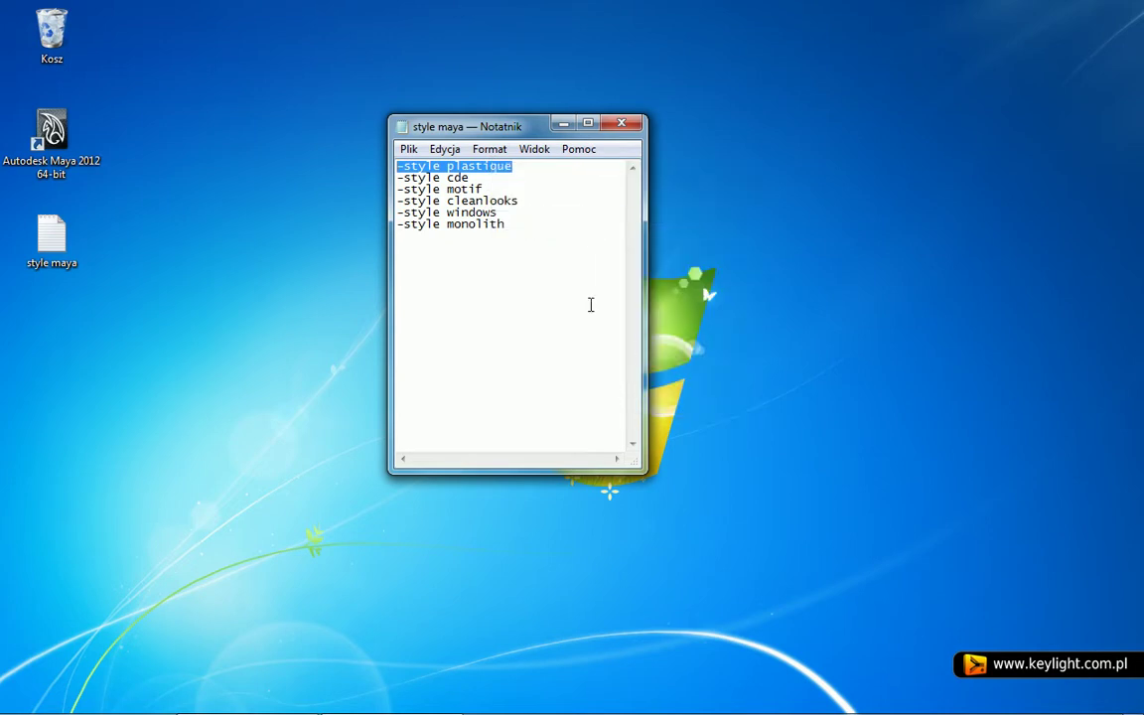
{"action": "left_click_drag", "start_coordinate": [480, 177], "coordinate": [397, 178]}
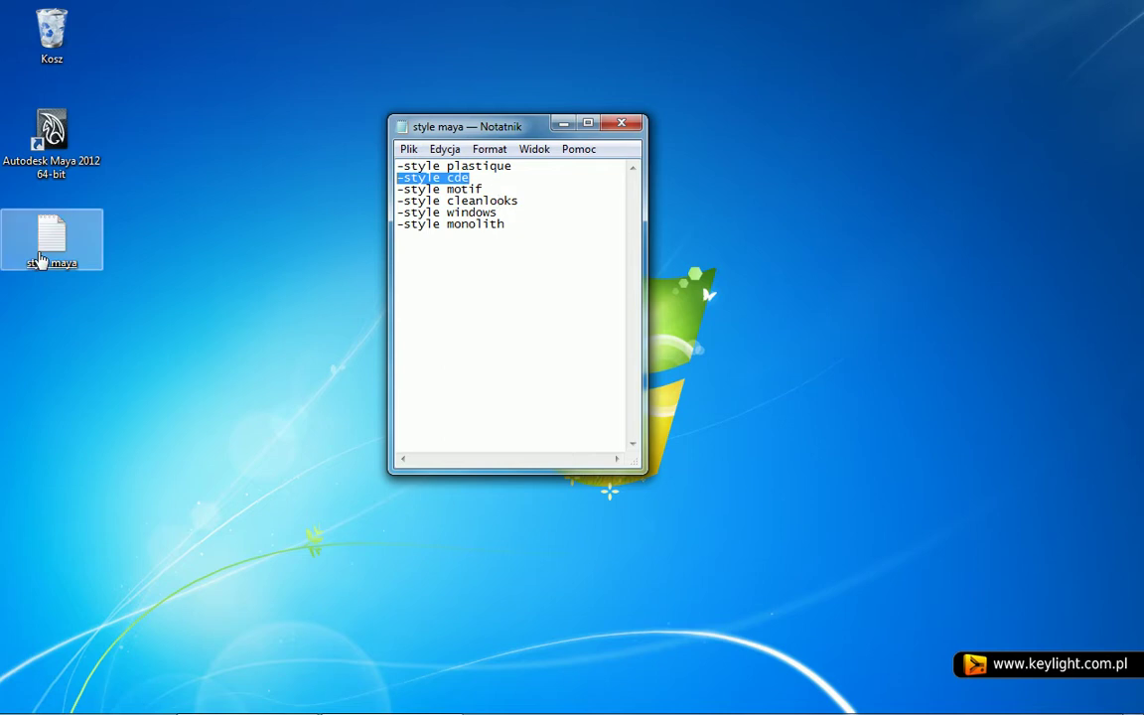
Append '-style plastique' to the Maya 2012 shortcut target and apply it with administrator permission.
{"action": "right_click", "coordinate": [67, 179]}
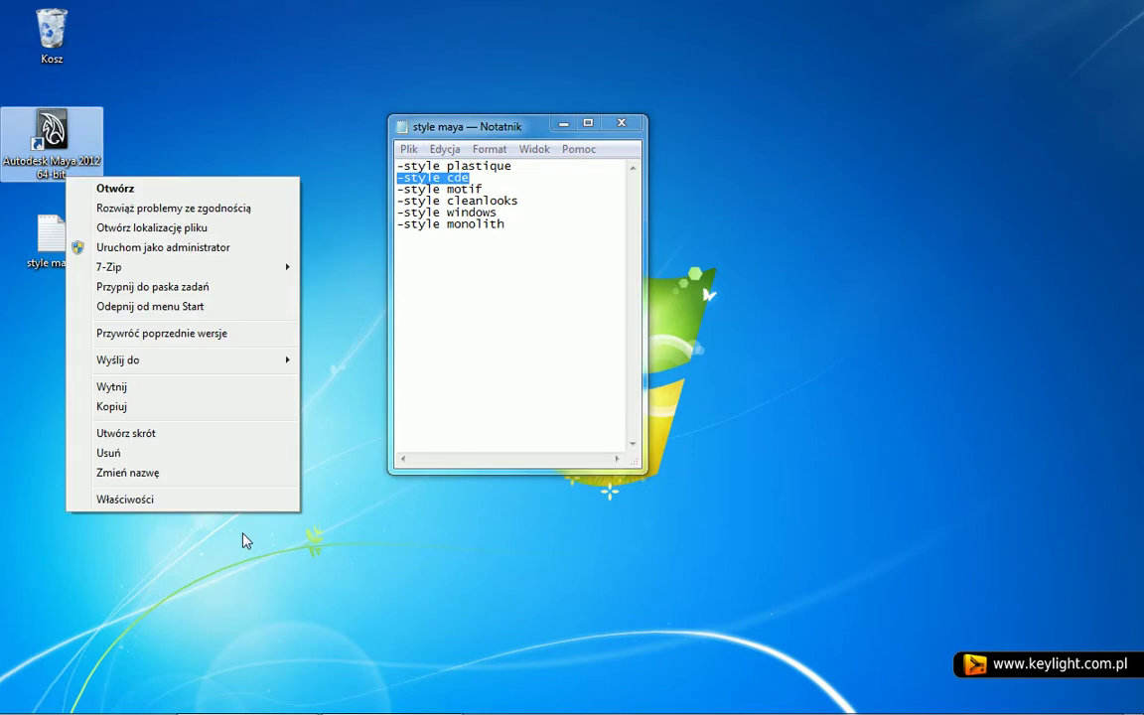
{"action": "left_click", "coordinate": [191, 504]}
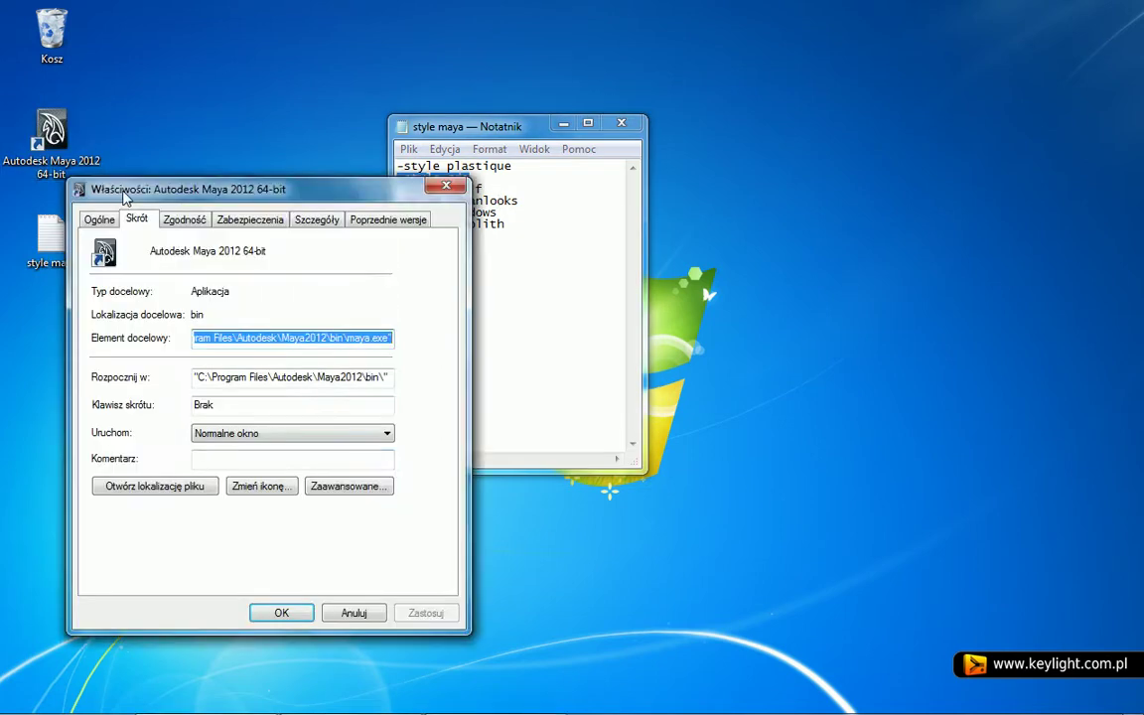
{"action": "left_click_drag", "start_coordinate": [125, 194], "coordinate": [360, 186]}
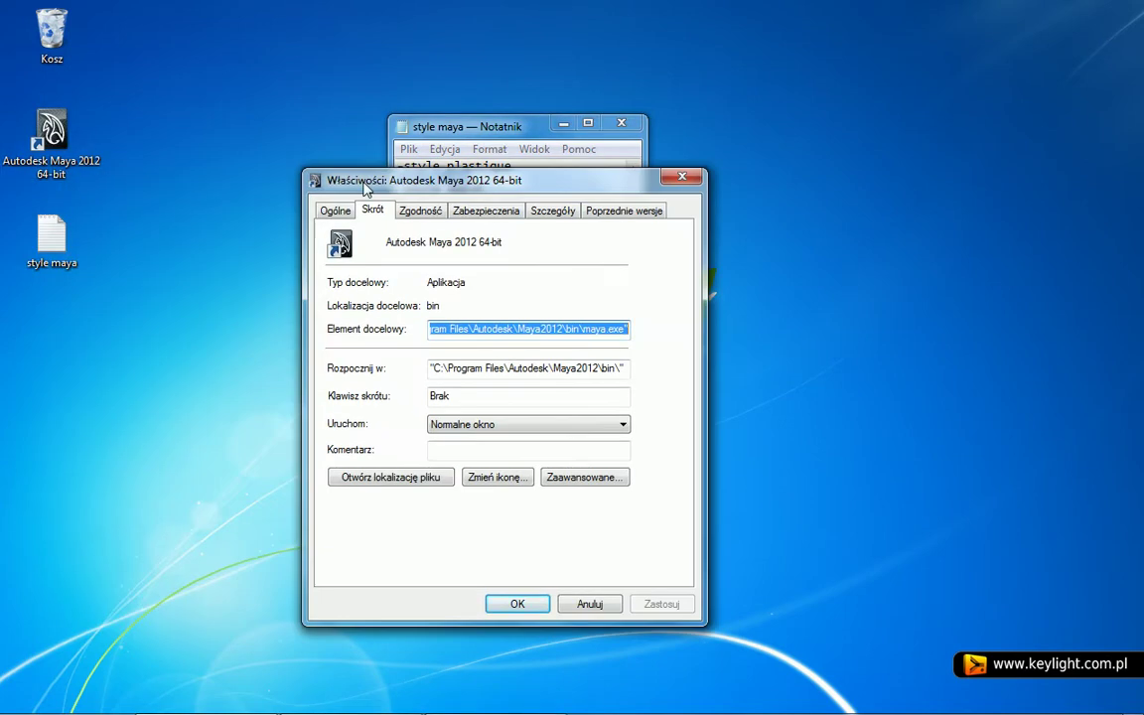
{"action": "left_click", "coordinate": [619, 334]}
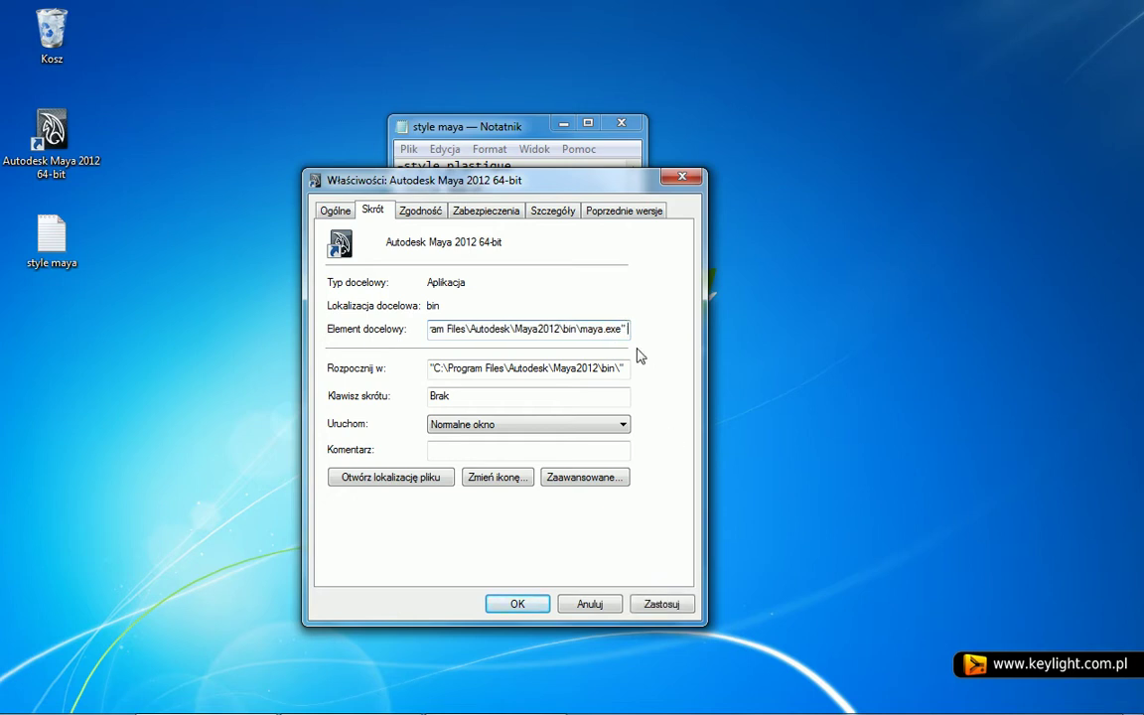
{"action": "key", "text": "ctrl+v"}
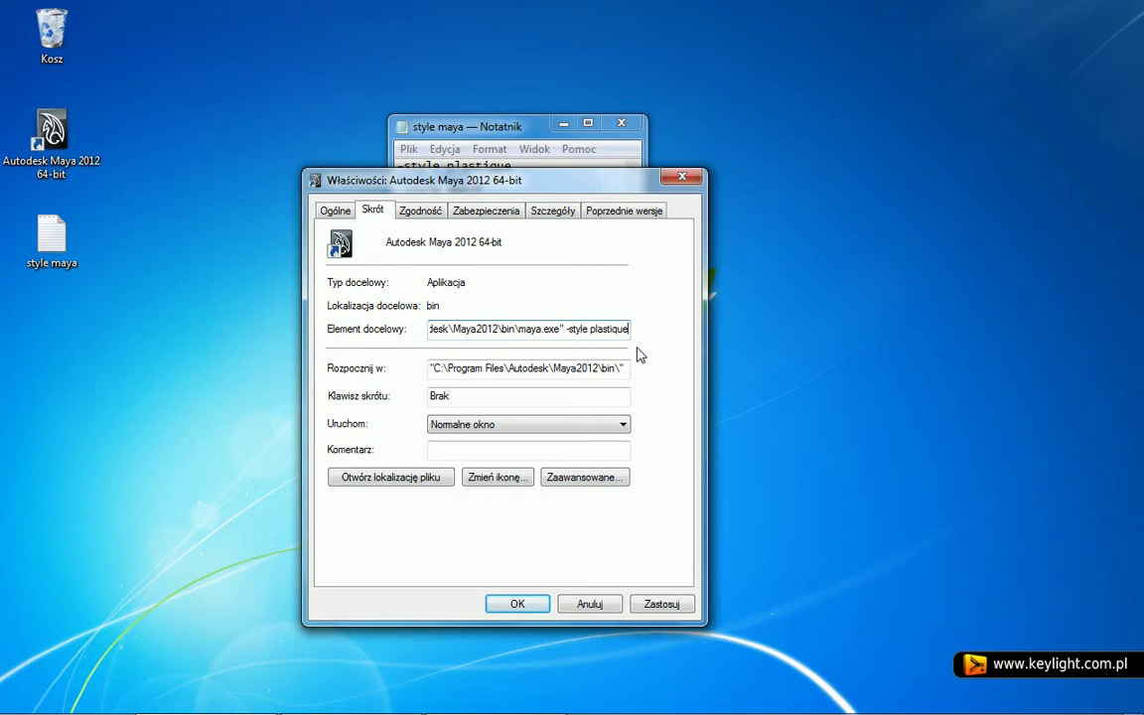
{"action": "left_click", "coordinate": [675, 607]}
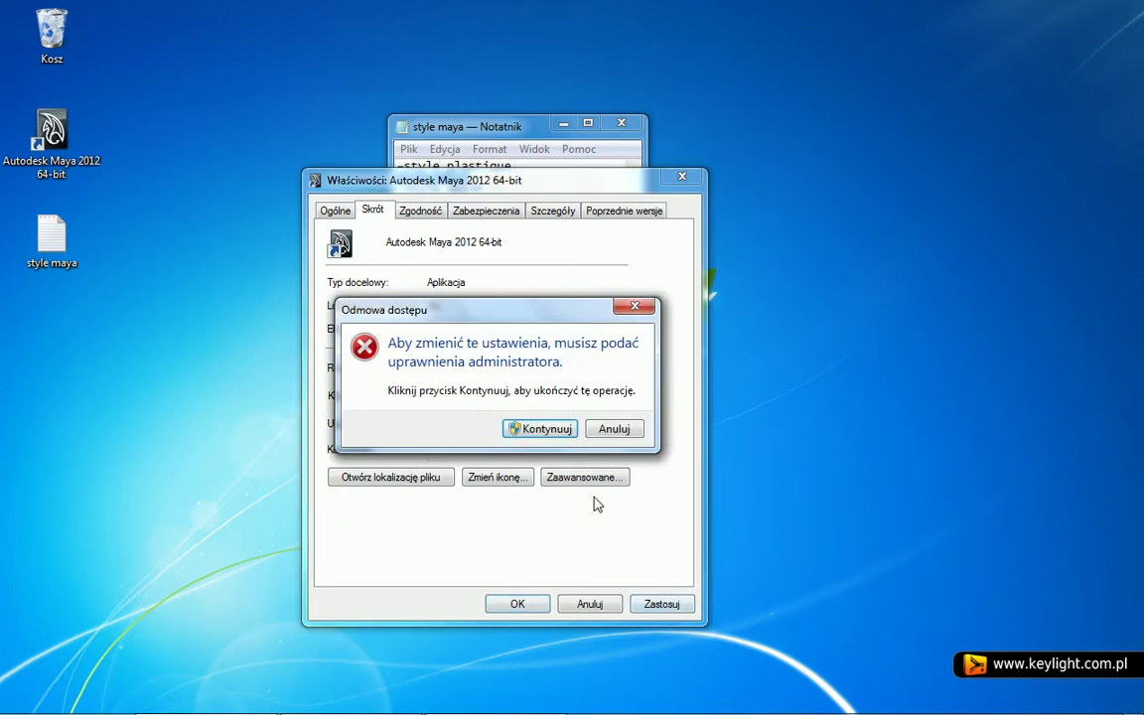
{"action": "left_click", "coordinate": [526, 430]}
{"action": "left_click", "coordinate": [519, 605]}
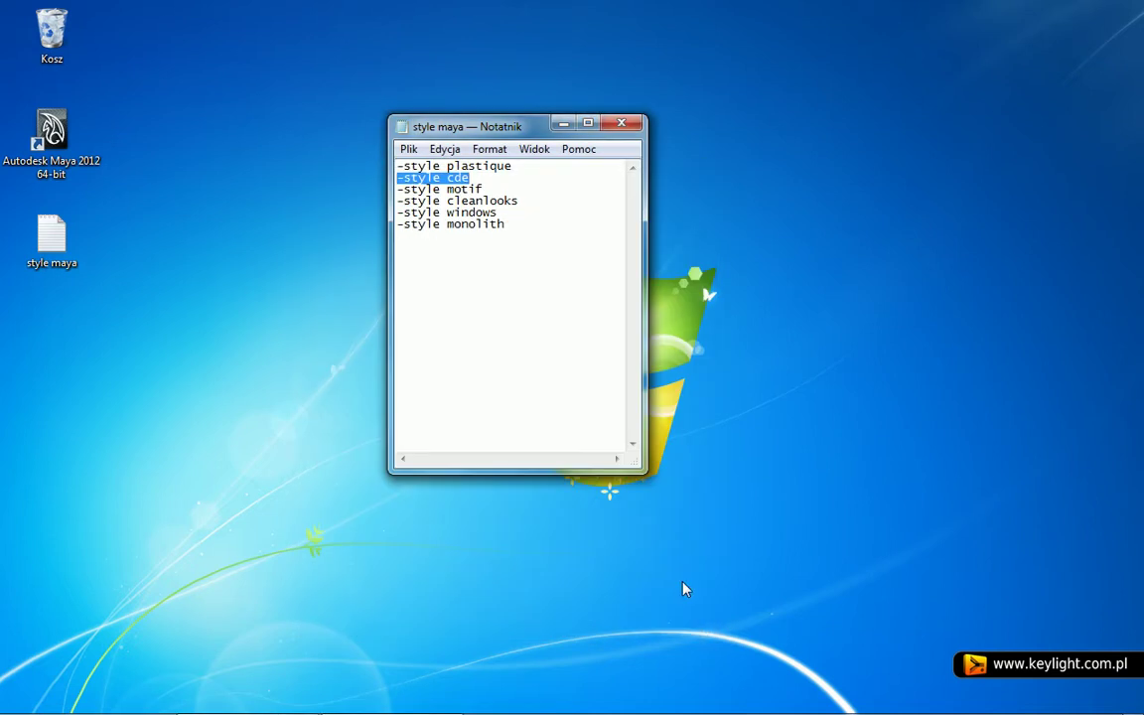
{"action": "left_click", "coordinate": [99, 154]}
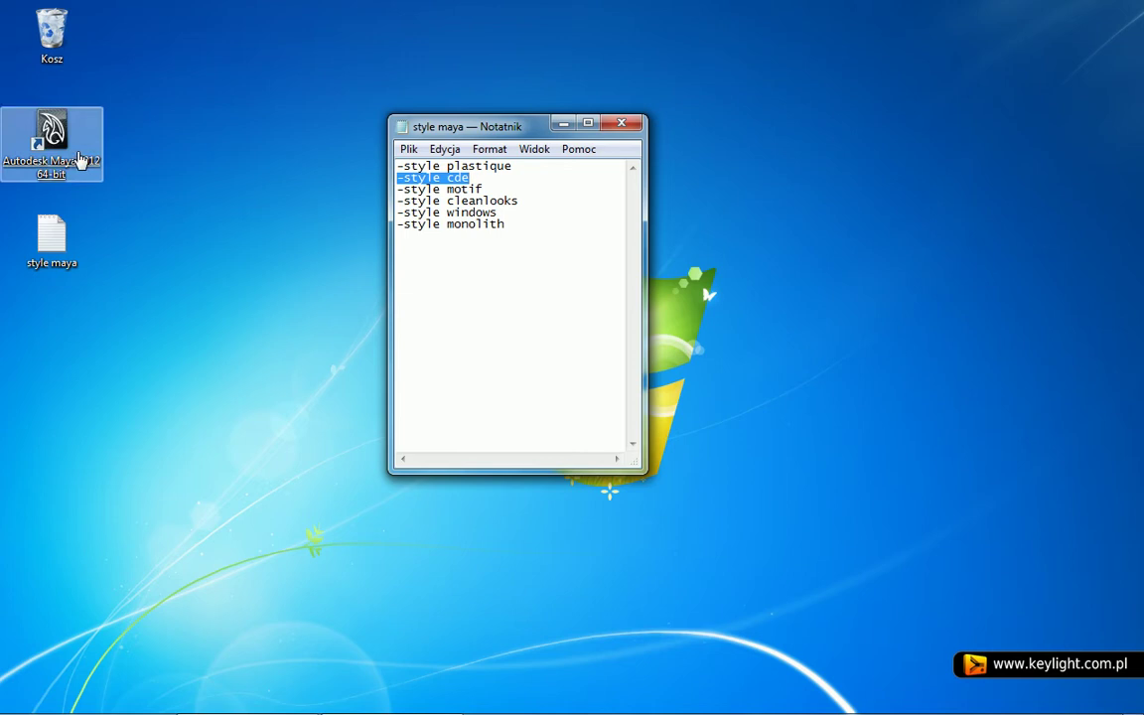
Launch Autodesk Maya 2012 by double-clicking the edited 64-bit desktop shortcut.
{"action": "double_click", "coordinate": [81, 158]}
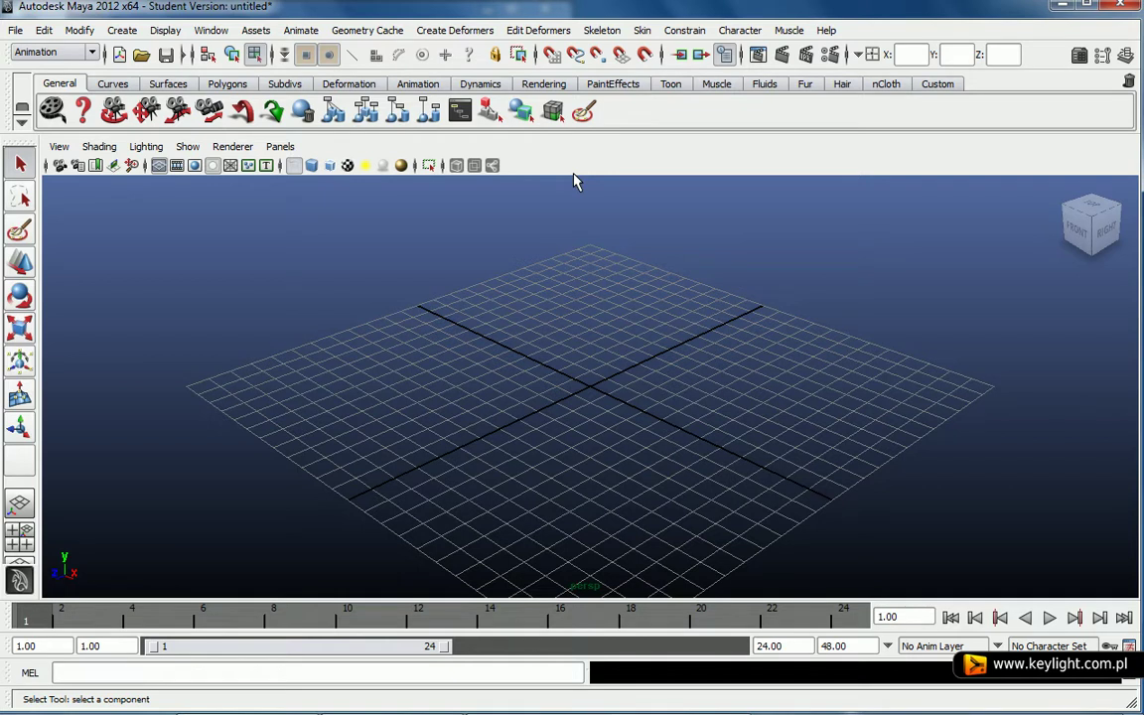
Tear off the Window menu into a floating panel, then close it.
{"action": "left_click", "coordinate": [212, 35]}
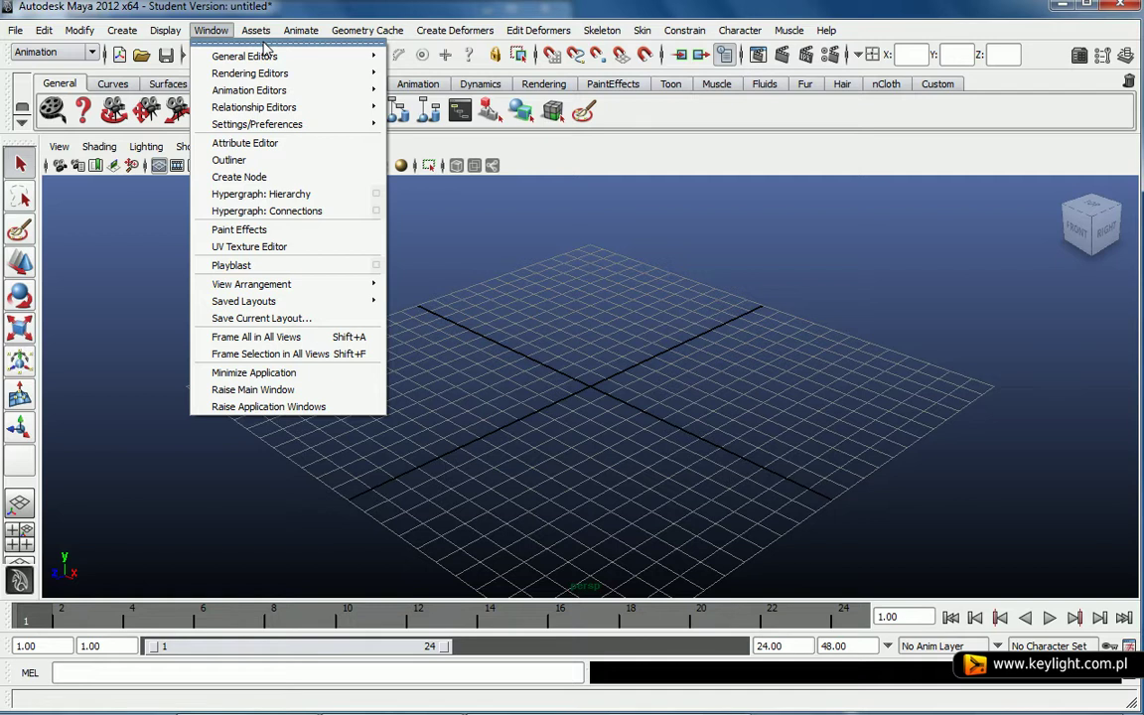
{"action": "left_click", "coordinate": [264, 42]}
{"action": "left_click_drag", "start_coordinate": [276, 26], "coordinate": [294, 161]}
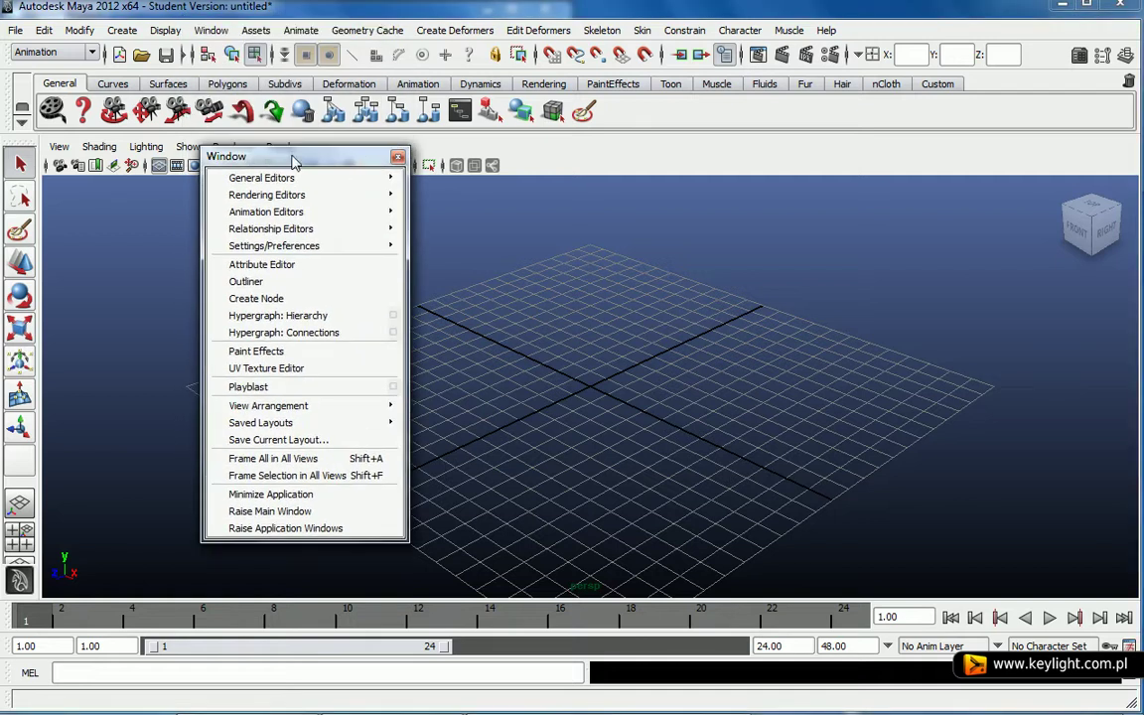
{"action": "left_click", "coordinate": [397, 156]}
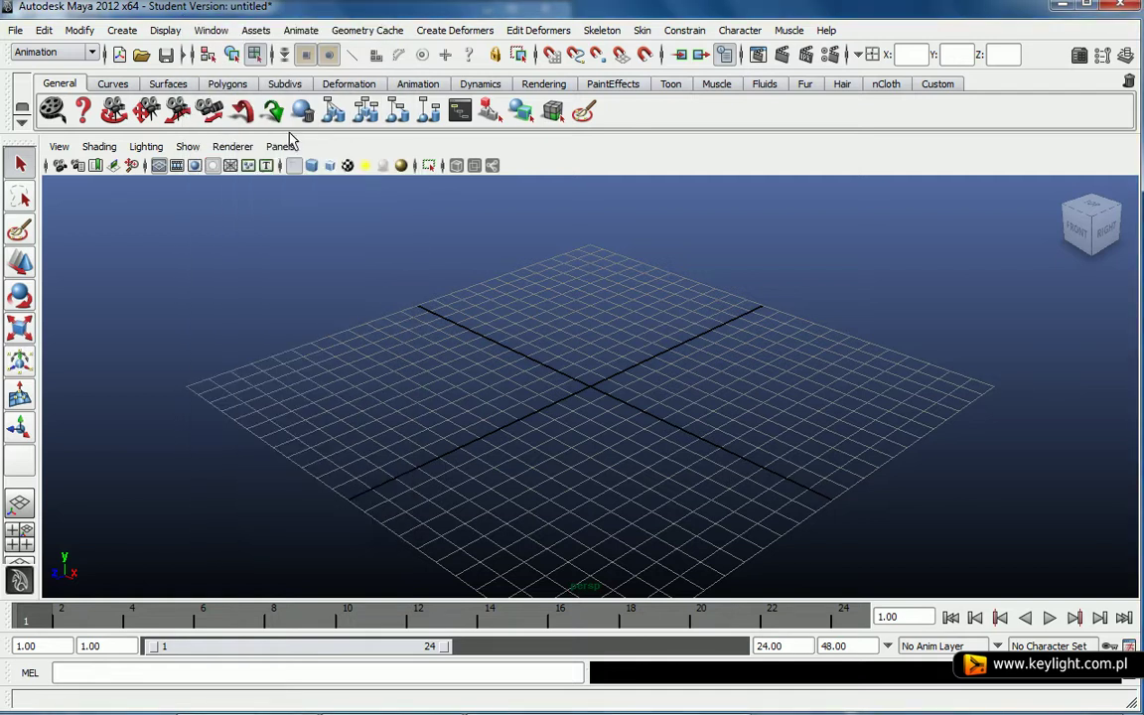
Tear off Window > Settings/Preferences and open Color Settings, moving the Colors editor left.
{"action": "left_click", "coordinate": [212, 30]}
{"action": "mouse_move", "coordinate": [257, 124]}
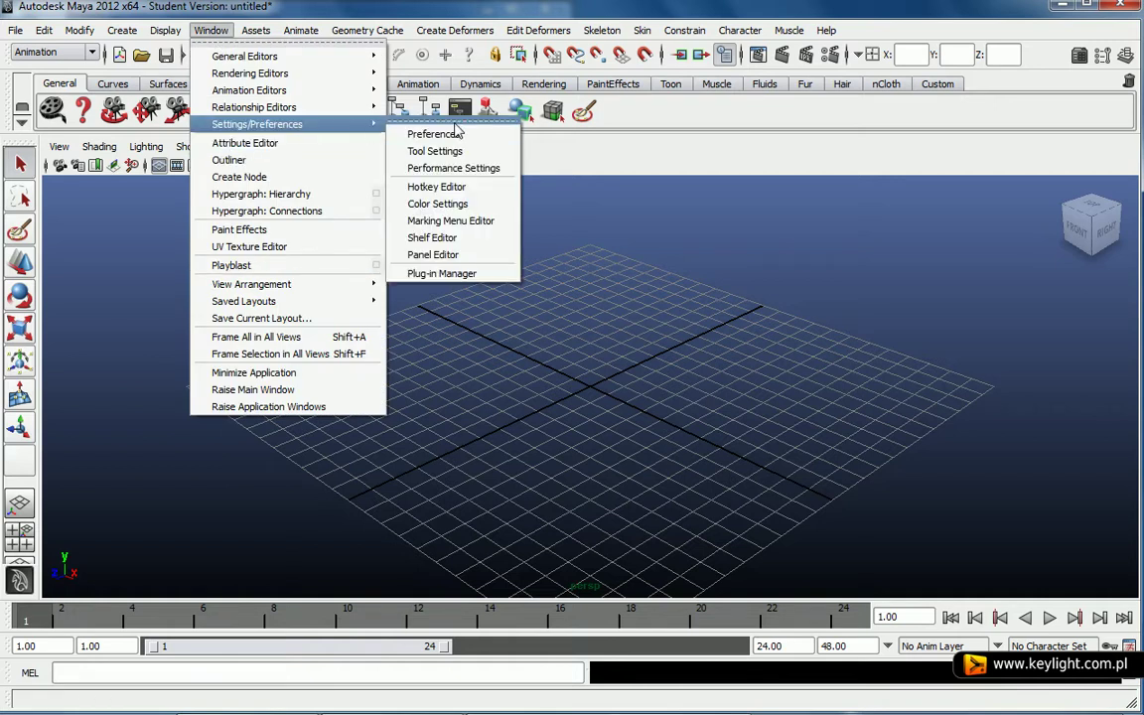
{"action": "left_click", "coordinate": [455, 123]}
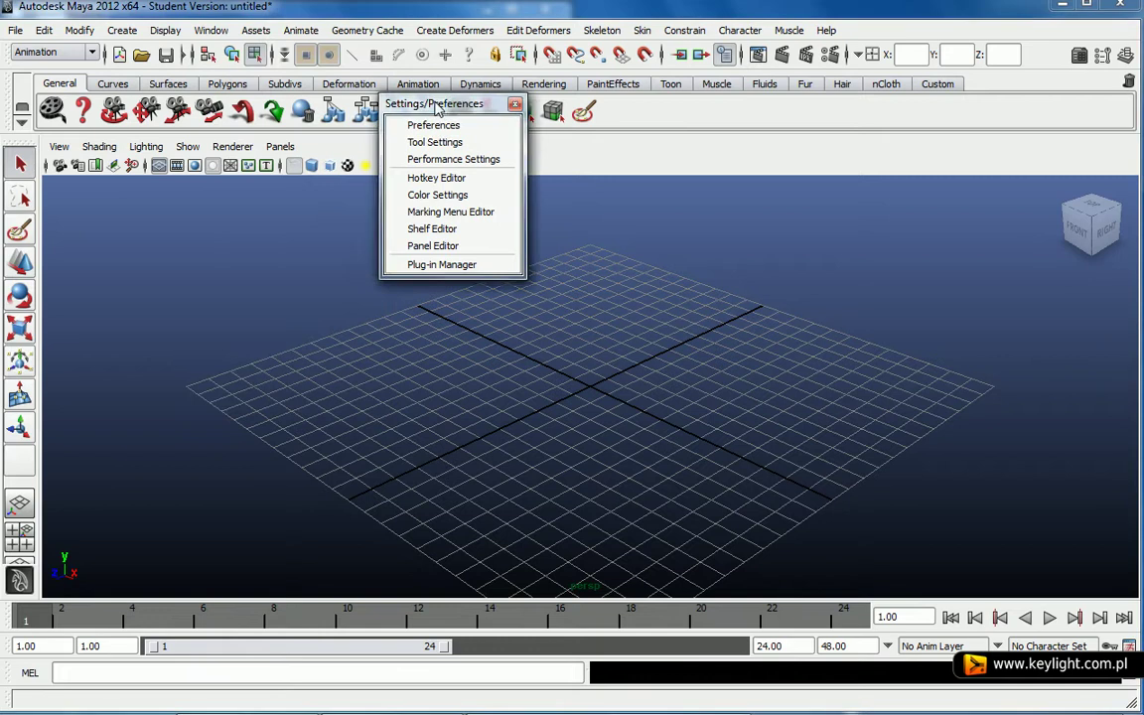
{"action": "left_click_drag", "start_coordinate": [437, 105], "coordinate": [685, 260]}
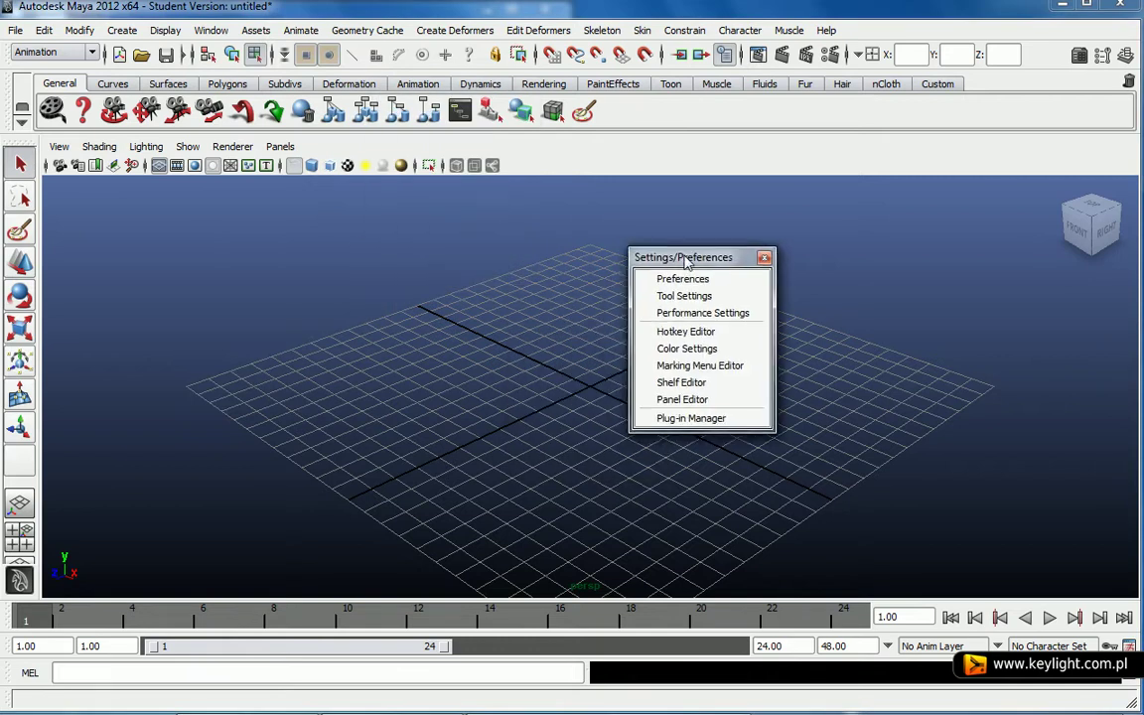
{"action": "left_click", "coordinate": [703, 349]}
{"action": "left_click_drag", "start_coordinate": [752, 222], "coordinate": [409, 205]}
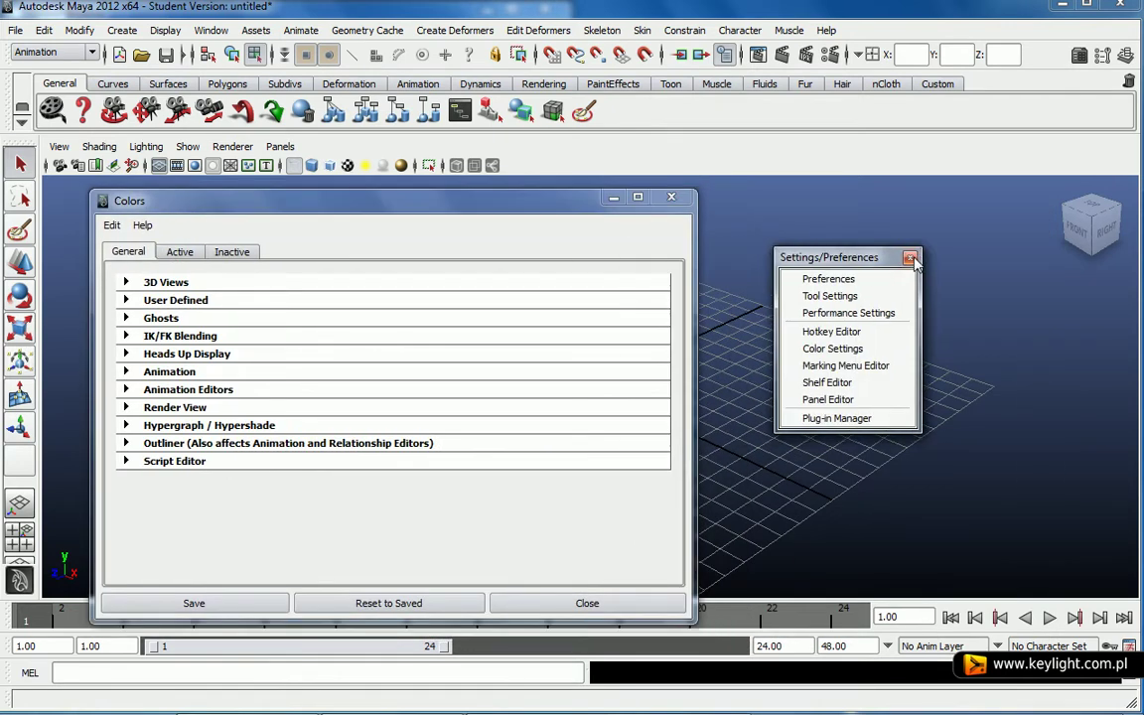
Browse the Active, Inactive and General colour tabs and expand the 3D Views settings.
{"action": "left_click", "coordinate": [909, 257]}
{"action": "left_click_drag", "start_coordinate": [224, 205], "coordinate": [666, 216]}
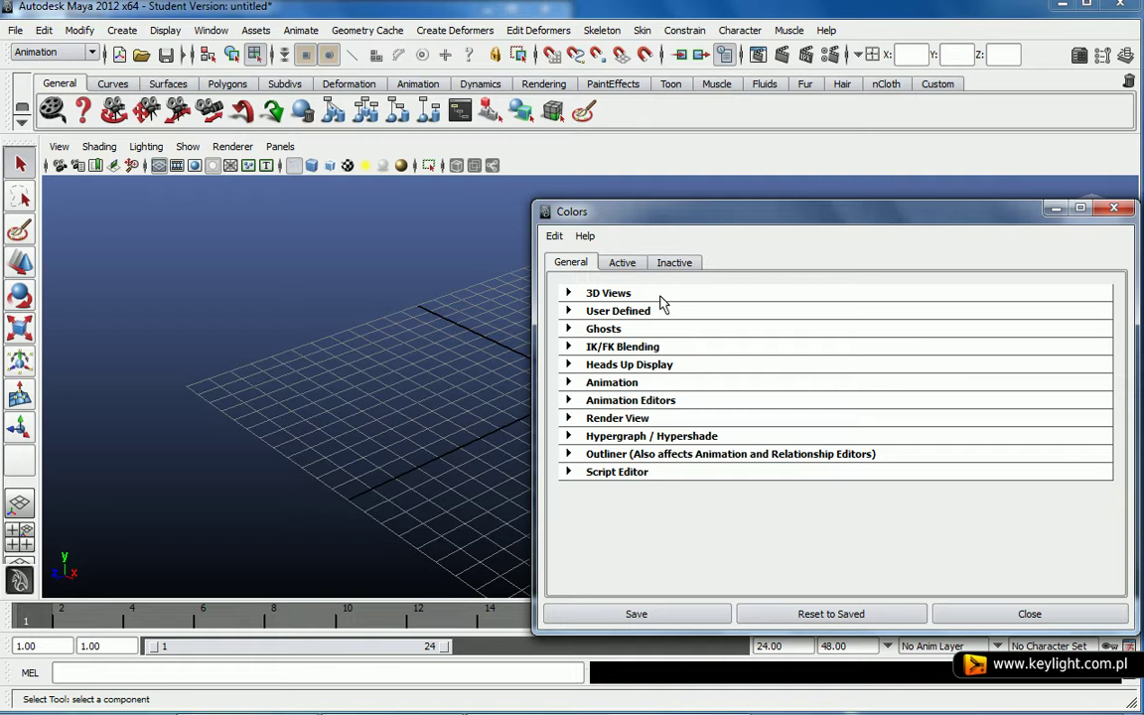
{"action": "left_click", "coordinate": [623, 263]}
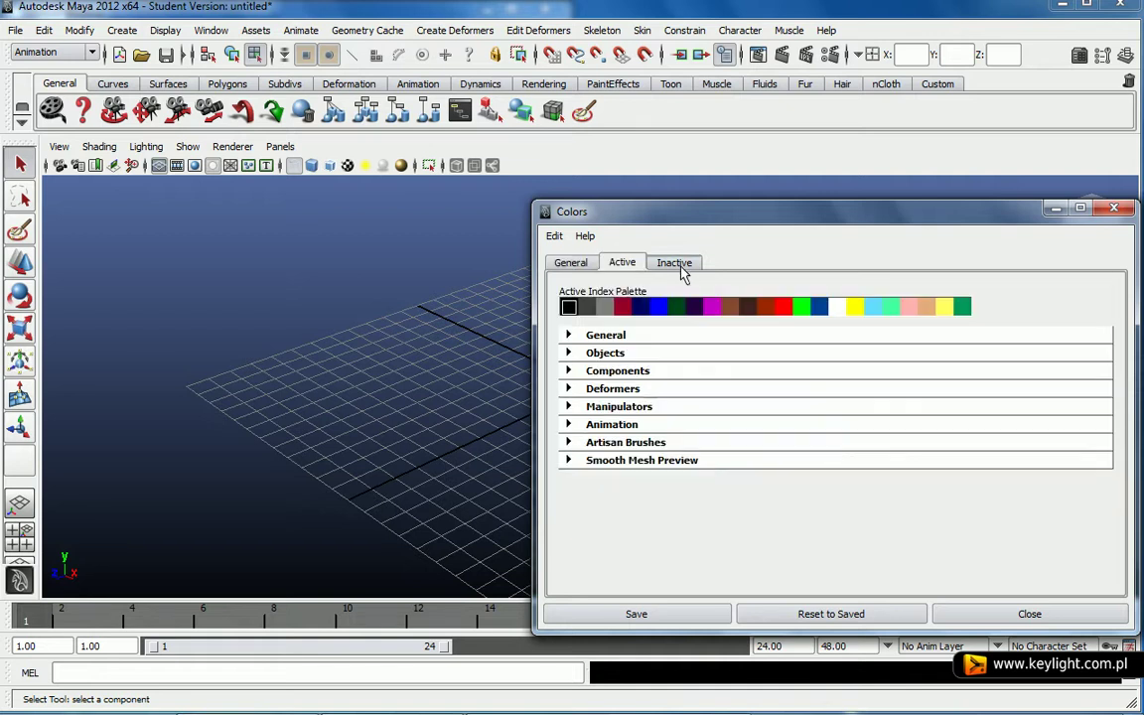
{"action": "left_click", "coordinate": [676, 263]}
{"action": "left_click", "coordinate": [624, 263]}
{"action": "left_click", "coordinate": [576, 263]}
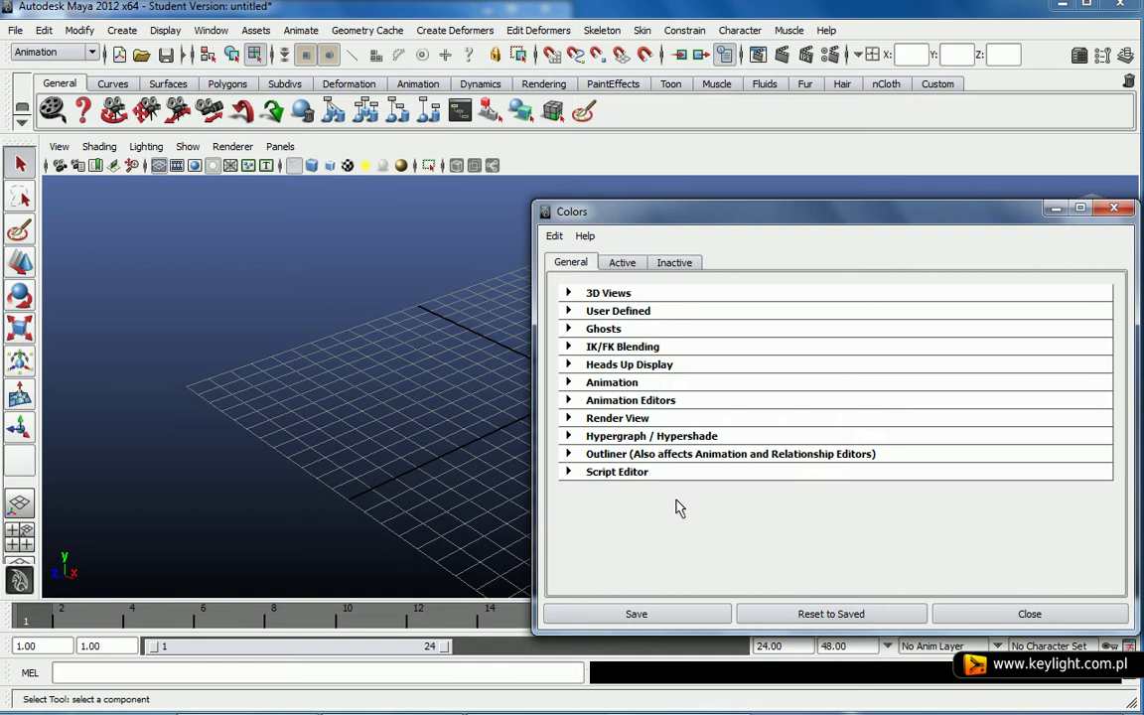
{"action": "left_click", "coordinate": [569, 293]}
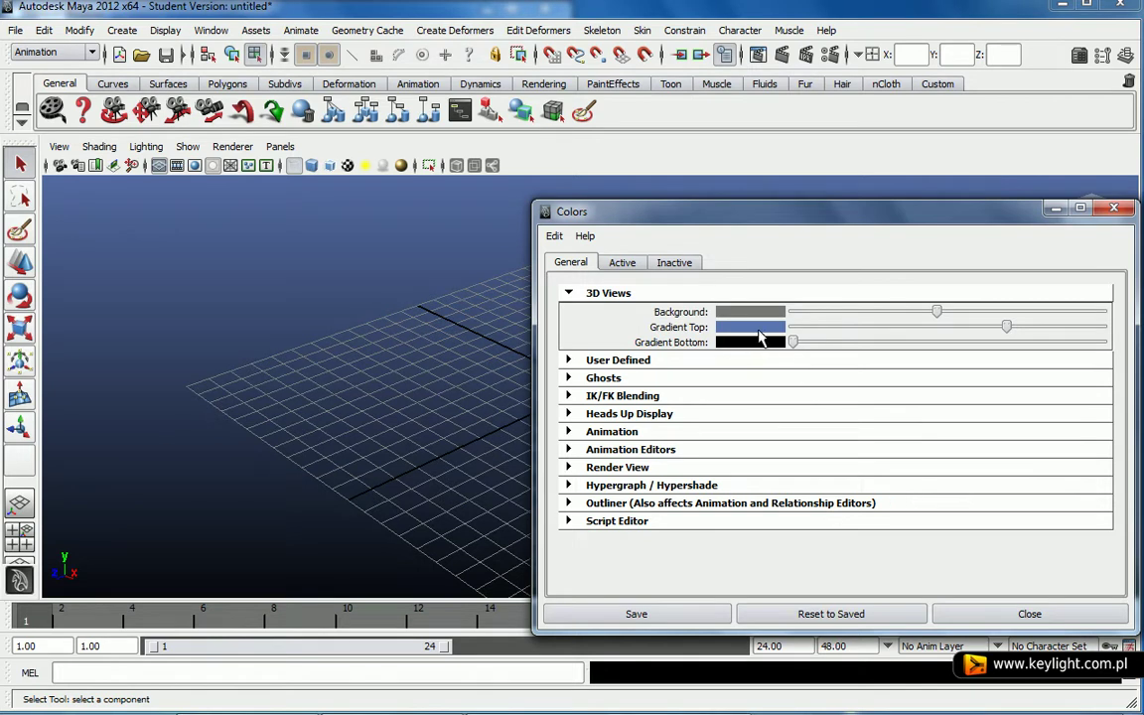
Drag the gradient top and bottom colours to black and save the colour settings.
{"action": "left_click", "coordinate": [758, 343]}
{"action": "left_click_drag", "start_coordinate": [1006, 327], "coordinate": [790, 328]}
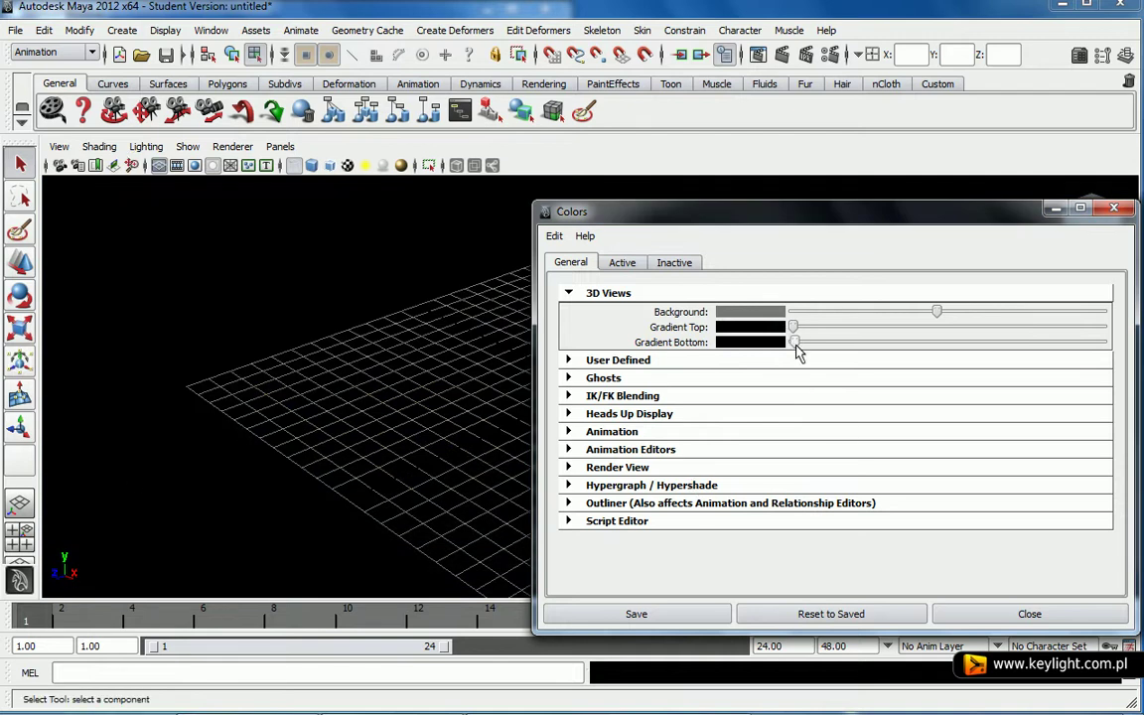
{"action": "mouse_move", "coordinate": [793, 327]}
{"action": "left_mouse_down"}
{"action": "mouse_move", "coordinate": [820, 346]}
{"action": "mouse_move", "coordinate": [820, 327]}
{"action": "left_mouse_up"}
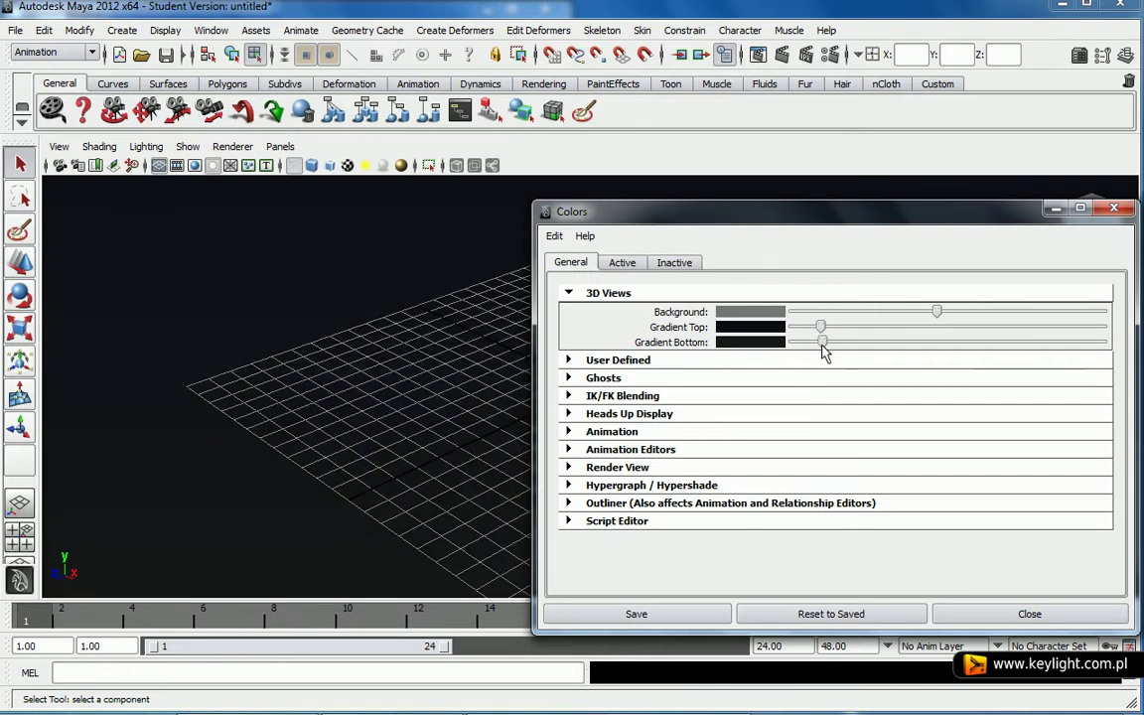
{"action": "left_click_drag", "start_coordinate": [820, 344], "coordinate": [776, 345]}
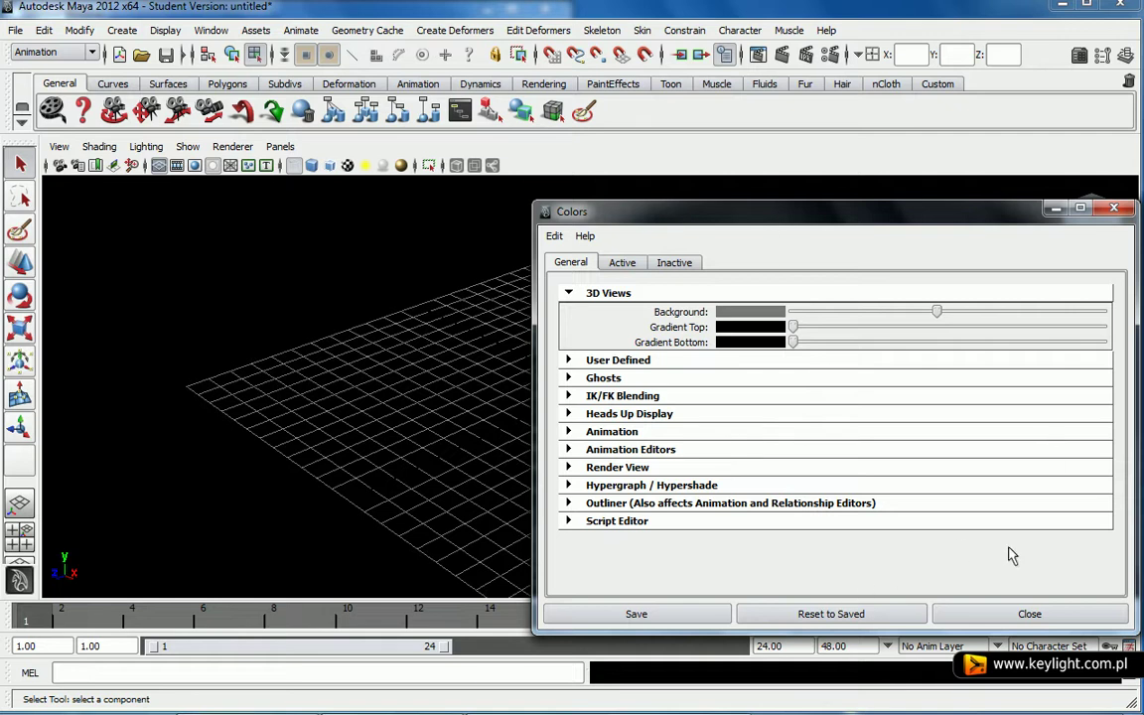
{"action": "left_click", "coordinate": [669, 620]}
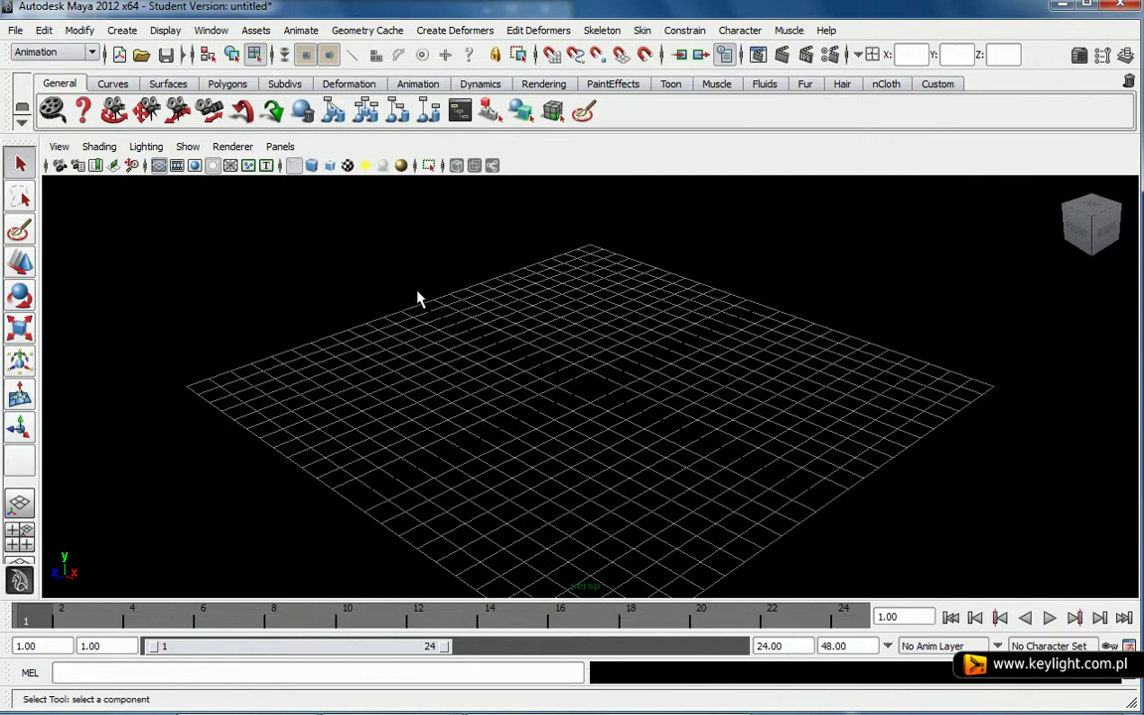
Glance at Grid Options, then hide and reshow the viewport grid from the Display menu.
{"action": "left_click", "coordinate": [163, 33]}
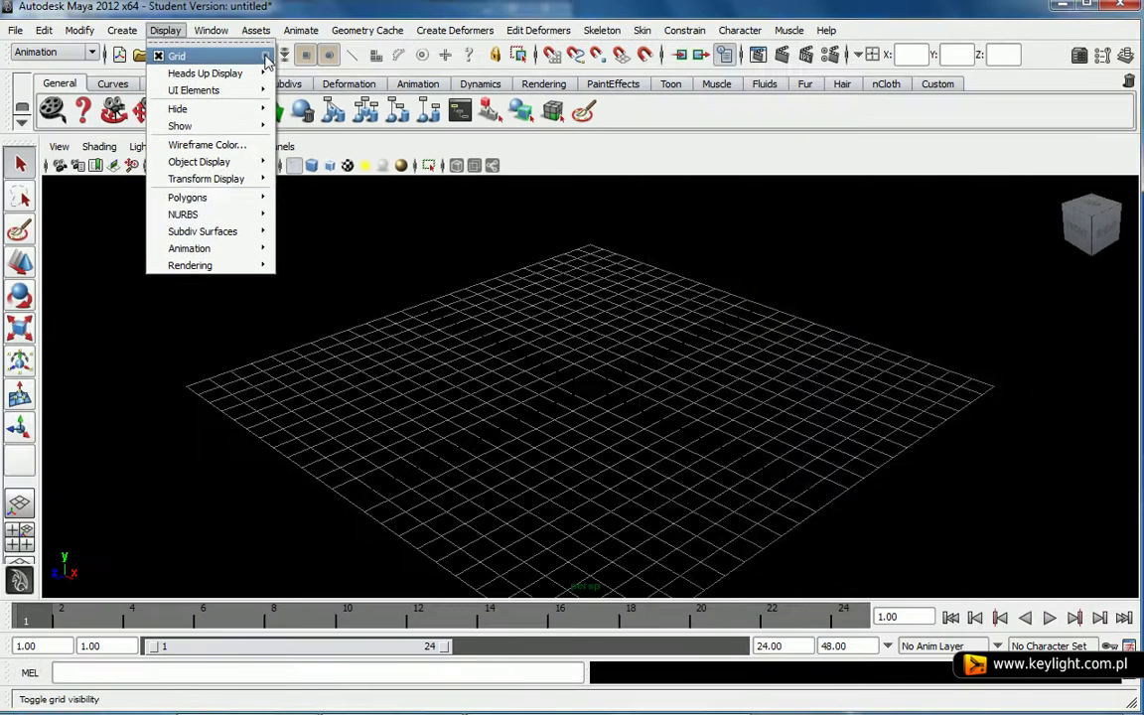
{"action": "left_click", "coordinate": [266, 63]}
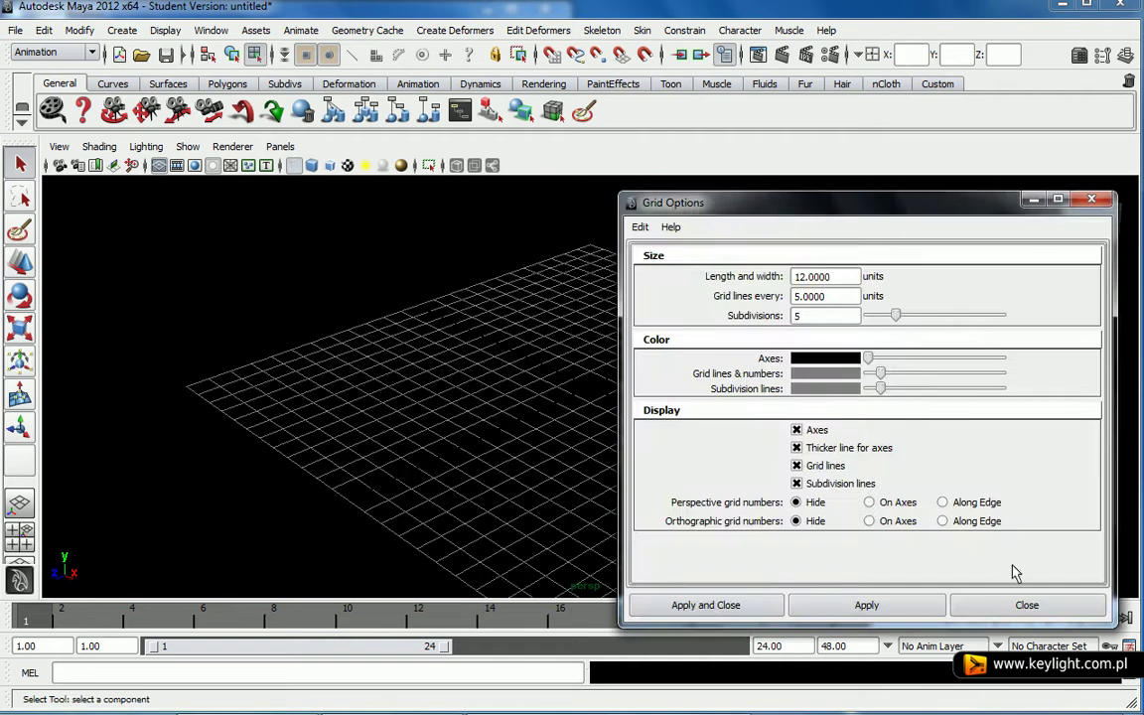
{"action": "left_click", "coordinate": [1091, 200]}
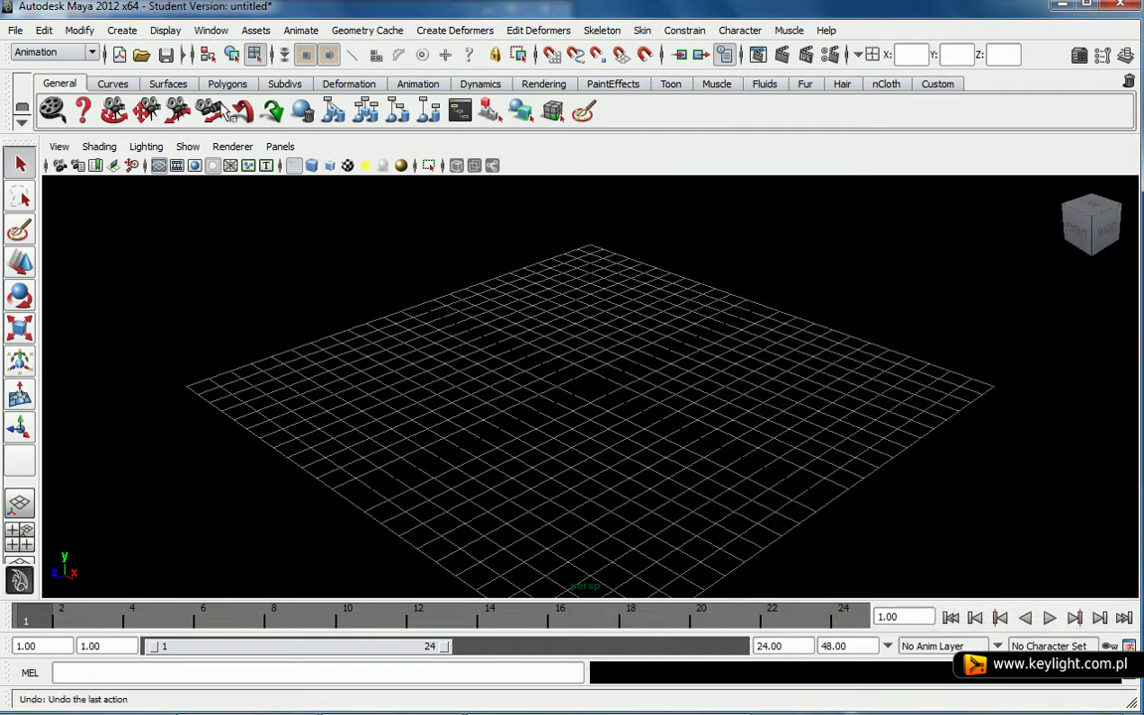
{"action": "left_click", "coordinate": [164, 30]}
{"action": "left_click", "coordinate": [166, 55]}
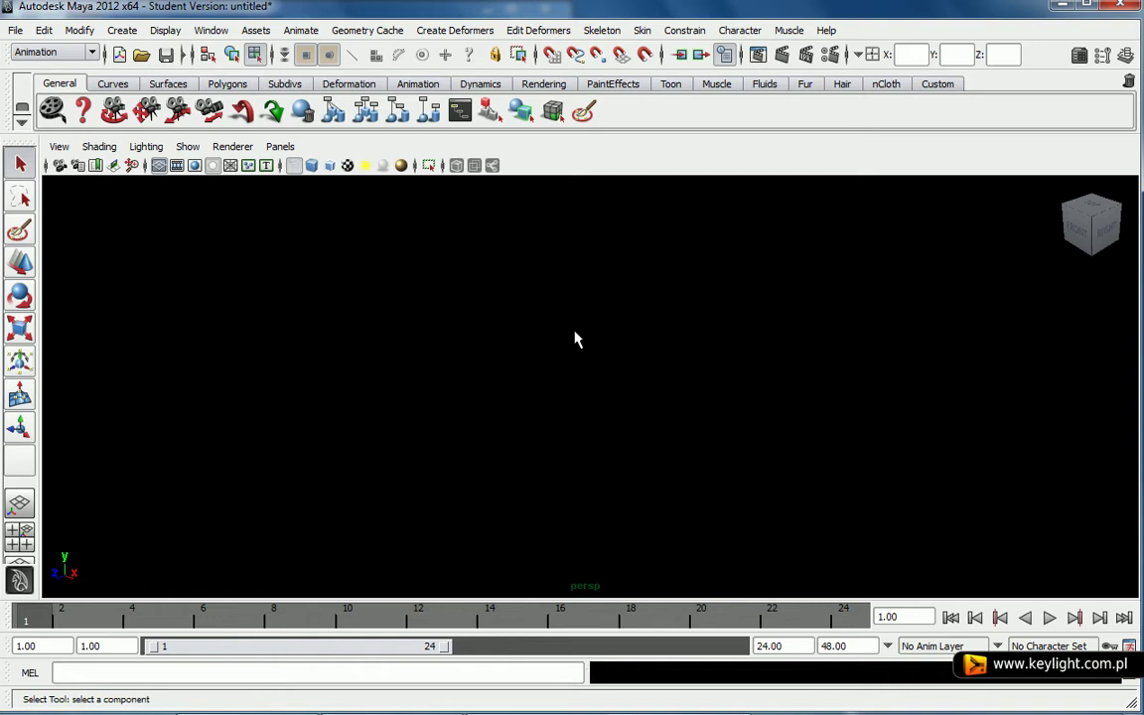
{"action": "left_click", "coordinate": [165, 29]}
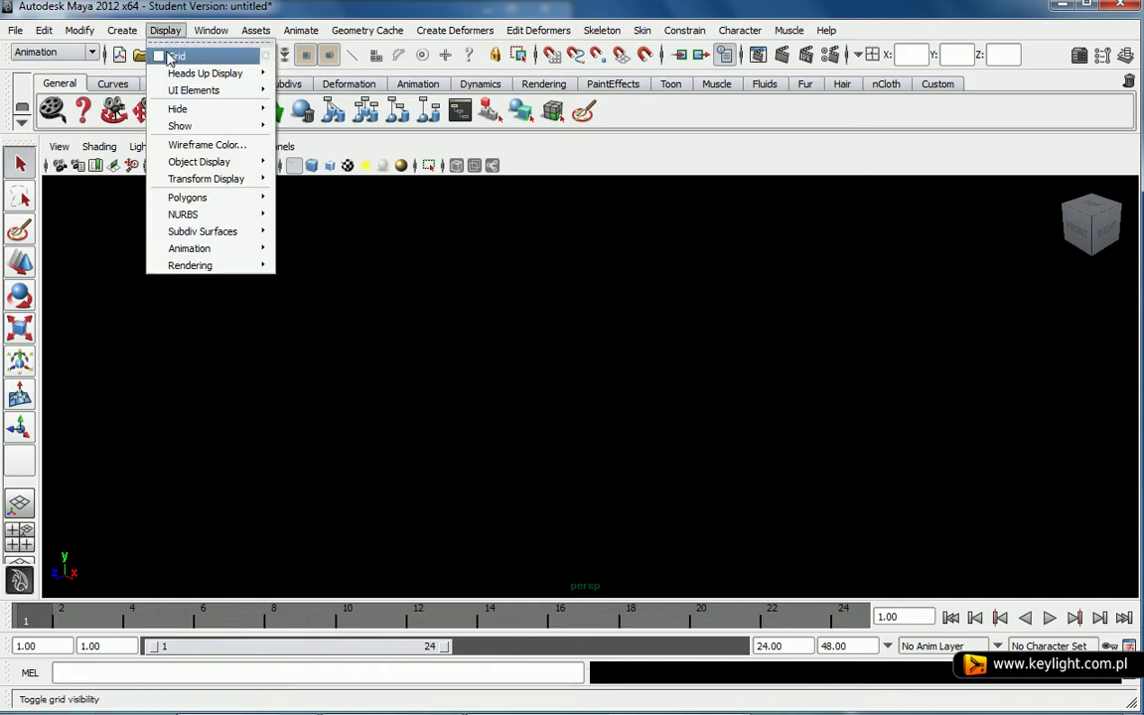
{"action": "left_click", "coordinate": [168, 58]}
{"action": "left_click", "coordinate": [165, 30]}
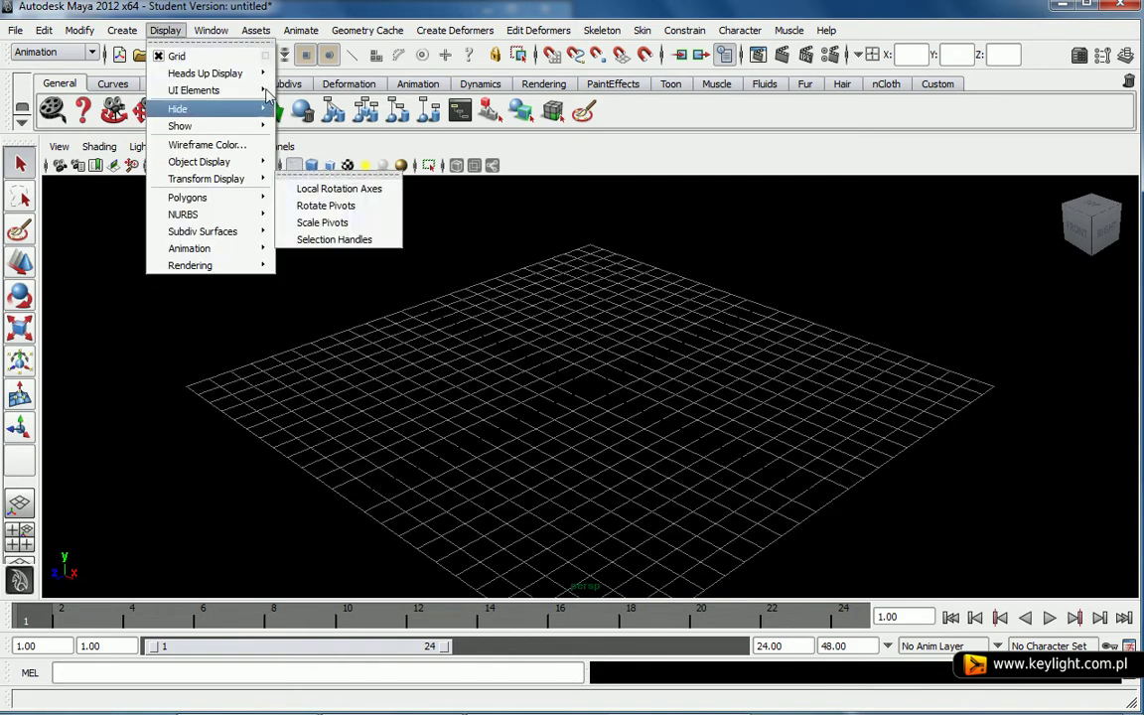
Reopen Grid Options beside the viewport and set the axes colour to grey, trying green first.
{"action": "left_click", "coordinate": [268, 57]}
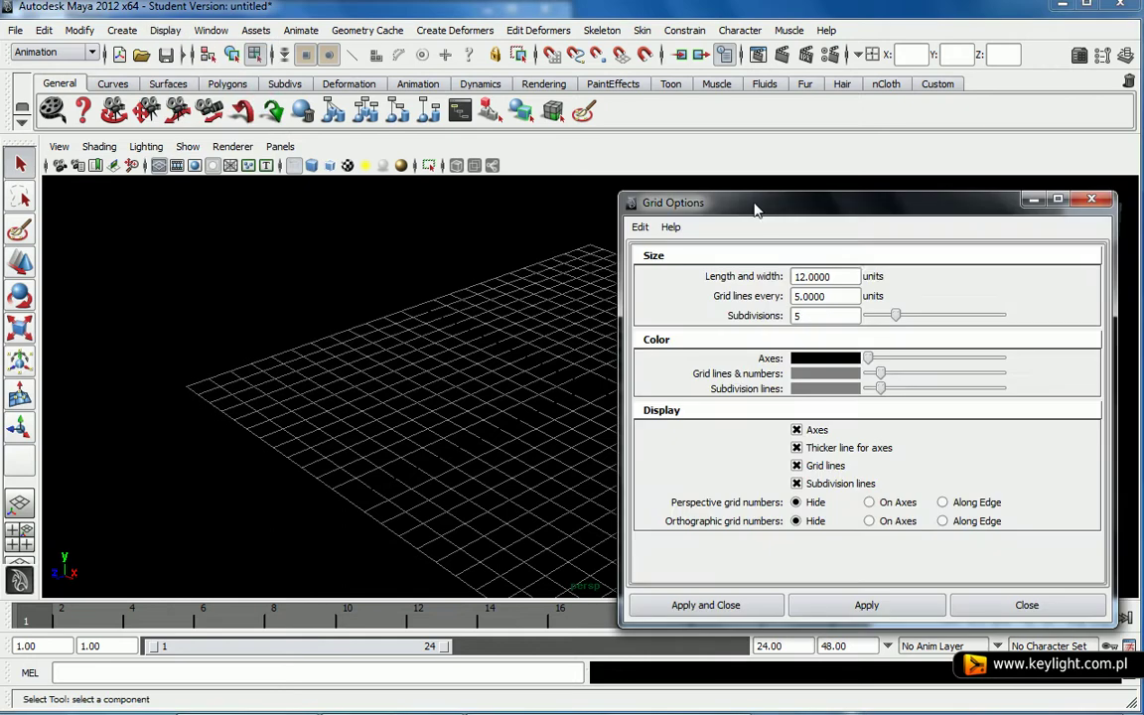
{"action": "left_click_drag", "start_coordinate": [755, 208], "coordinate": [782, 192]}
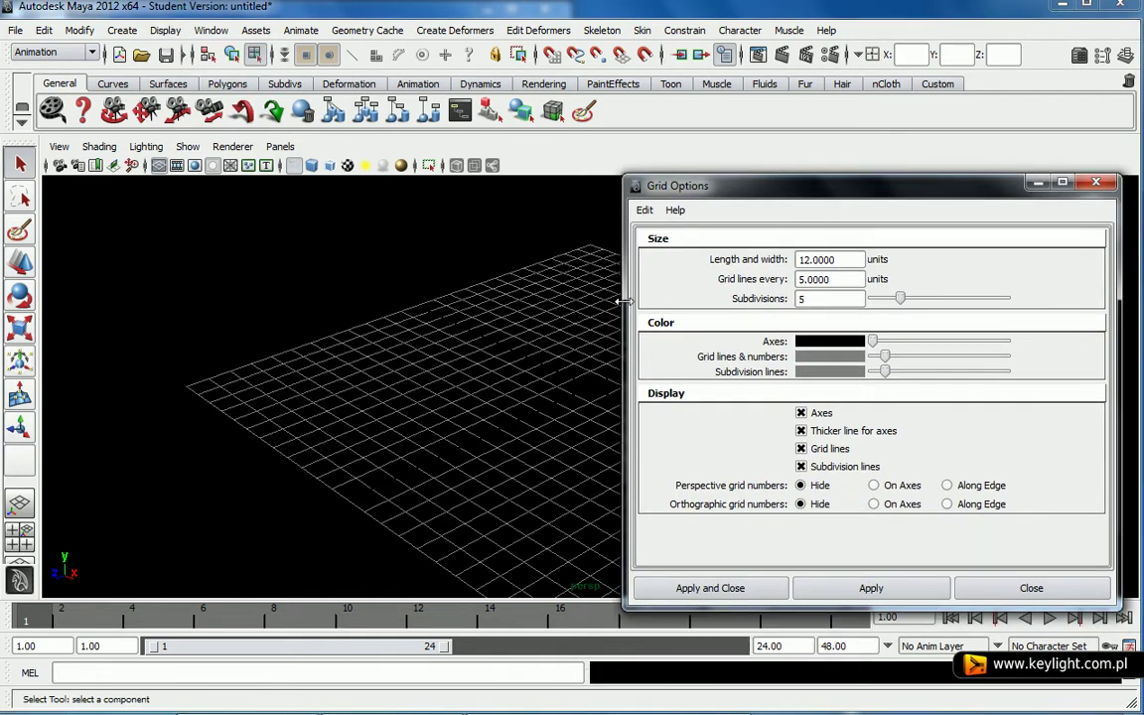
{"action": "left_click_drag", "start_coordinate": [647, 300], "coordinate": [713, 299]}
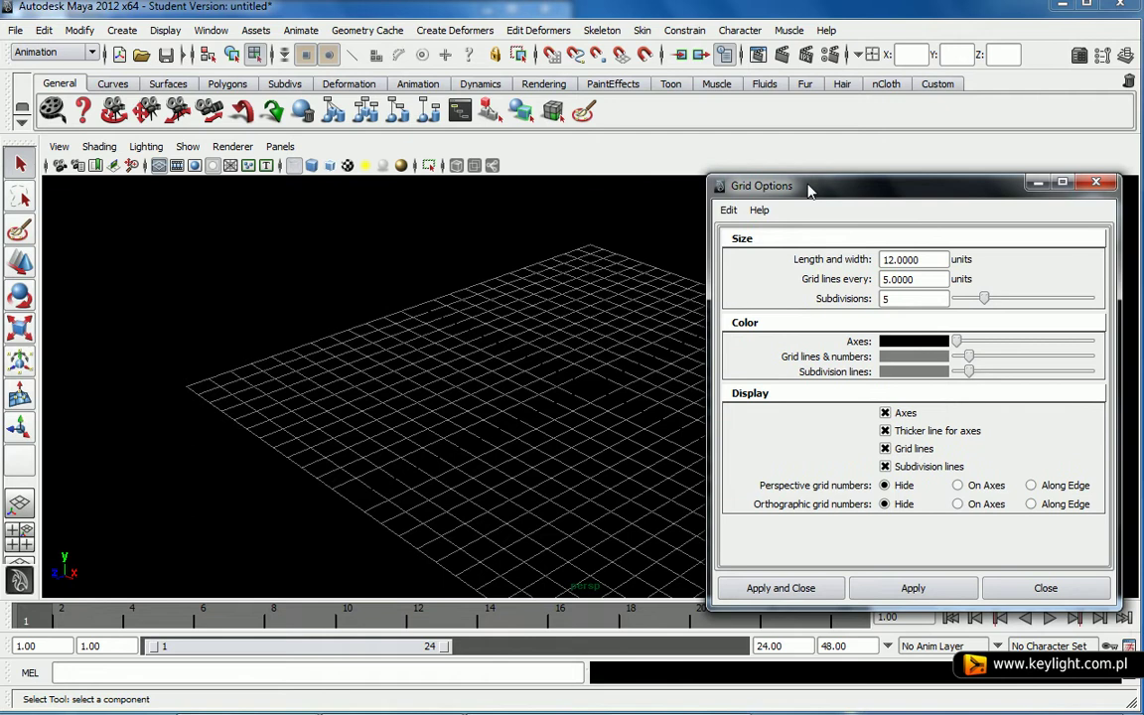
{"action": "left_click_drag", "start_coordinate": [801, 189], "coordinate": [822, 186]}
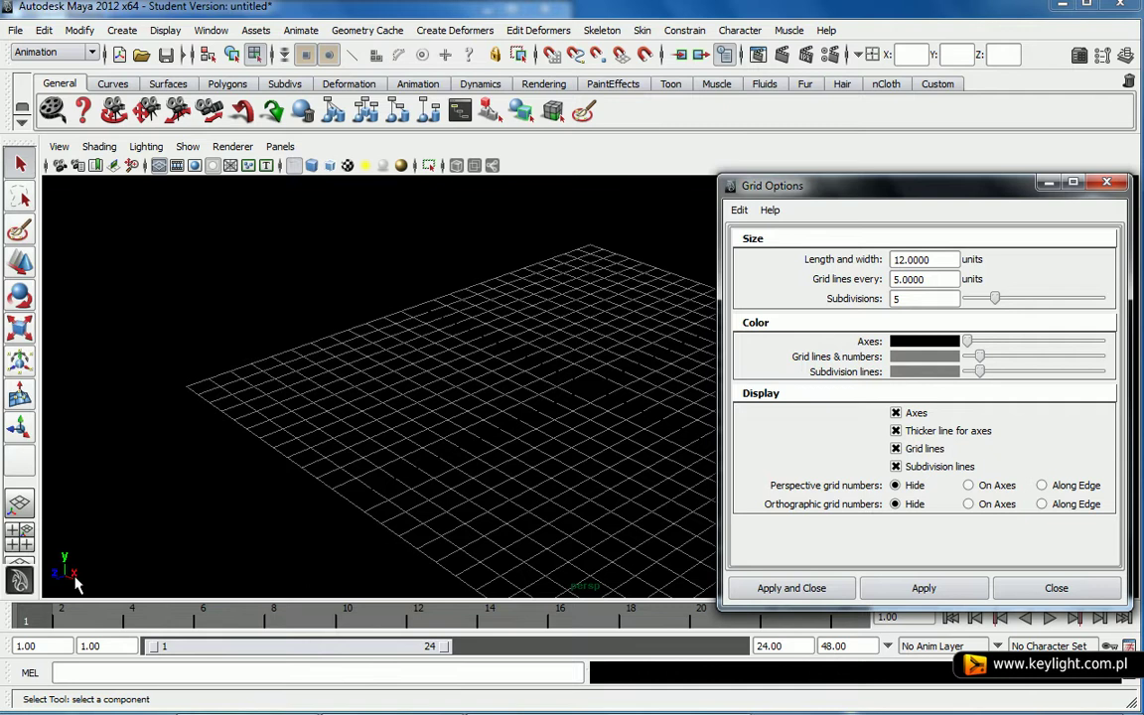
{"action": "left_click_drag", "start_coordinate": [967, 340], "coordinate": [1047, 341]}
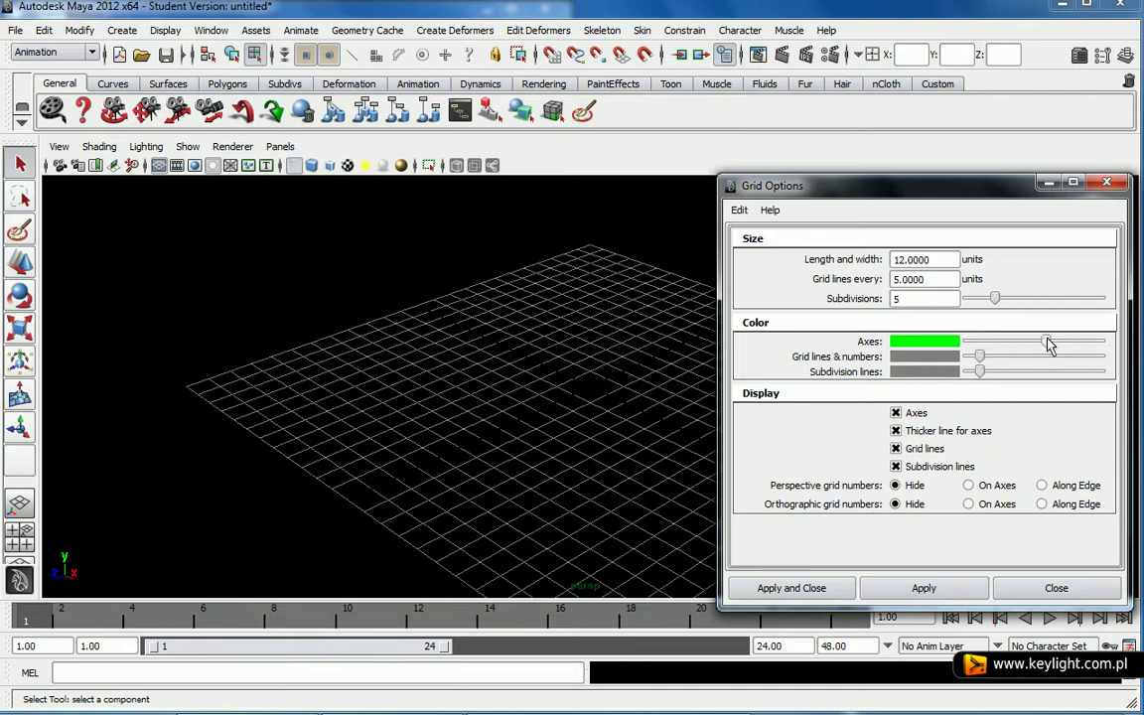
{"action": "left_click", "coordinate": [923, 588]}
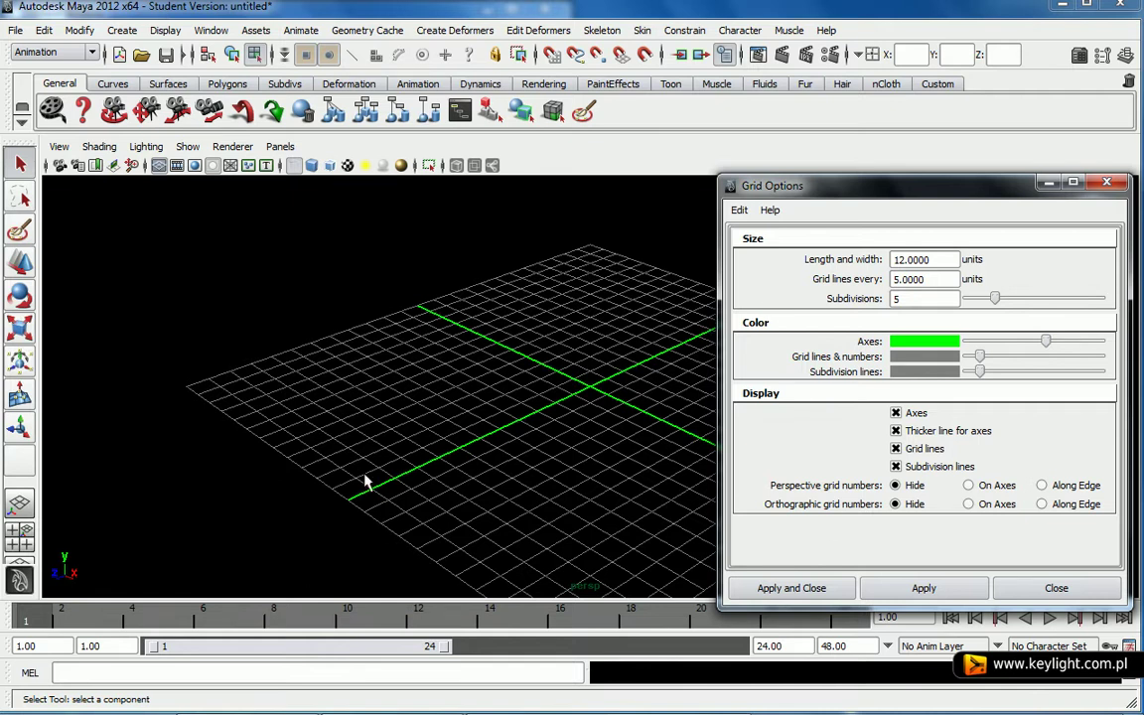
{"action": "mouse_move", "coordinate": [1046, 341]}
{"action": "left_mouse_down"}
{"action": "mouse_move", "coordinate": [965, 342]}
{"action": "mouse_move", "coordinate": [1029, 341]}
{"action": "mouse_move", "coordinate": [980, 341]}
{"action": "left_mouse_up"}
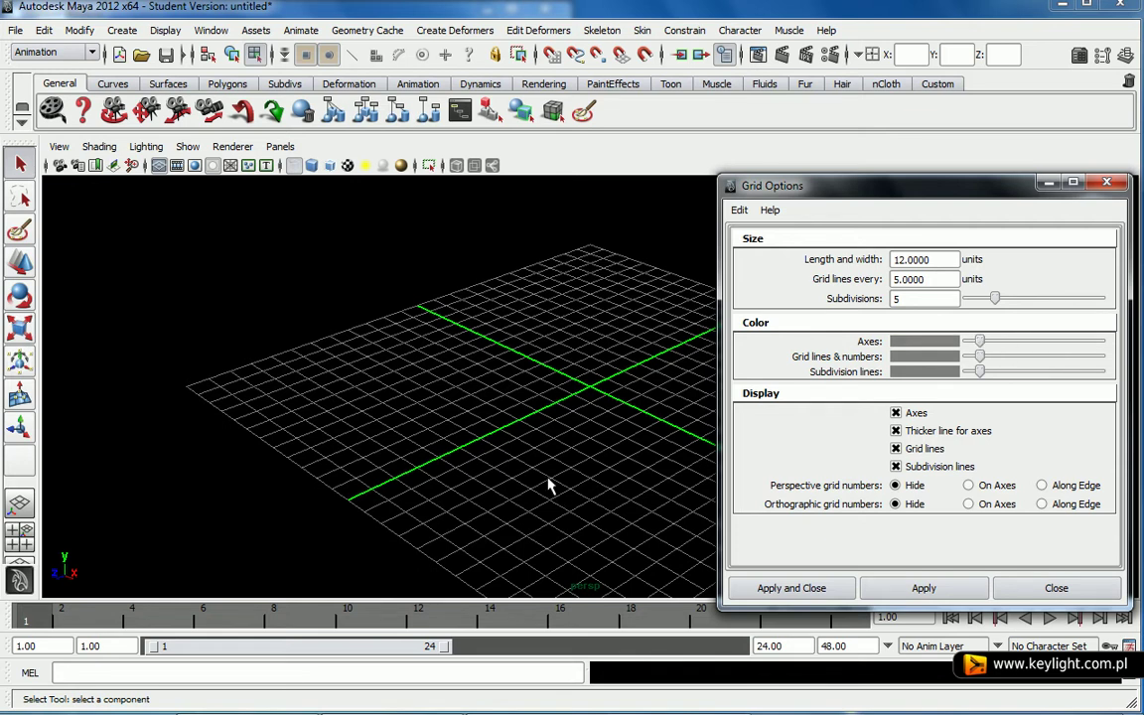
{"action": "left_click", "coordinate": [924, 588]}
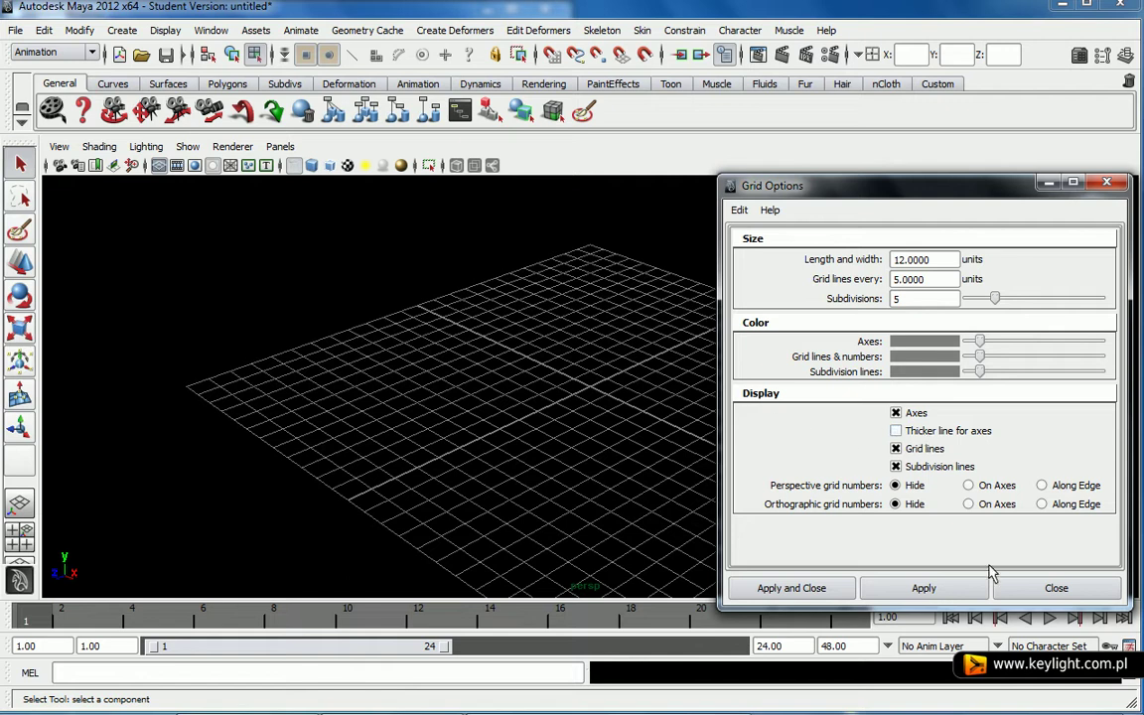
Preview thin axis lines, then re-enable Thicker line for axes and apply.
{"action": "left_click", "coordinate": [943, 588]}
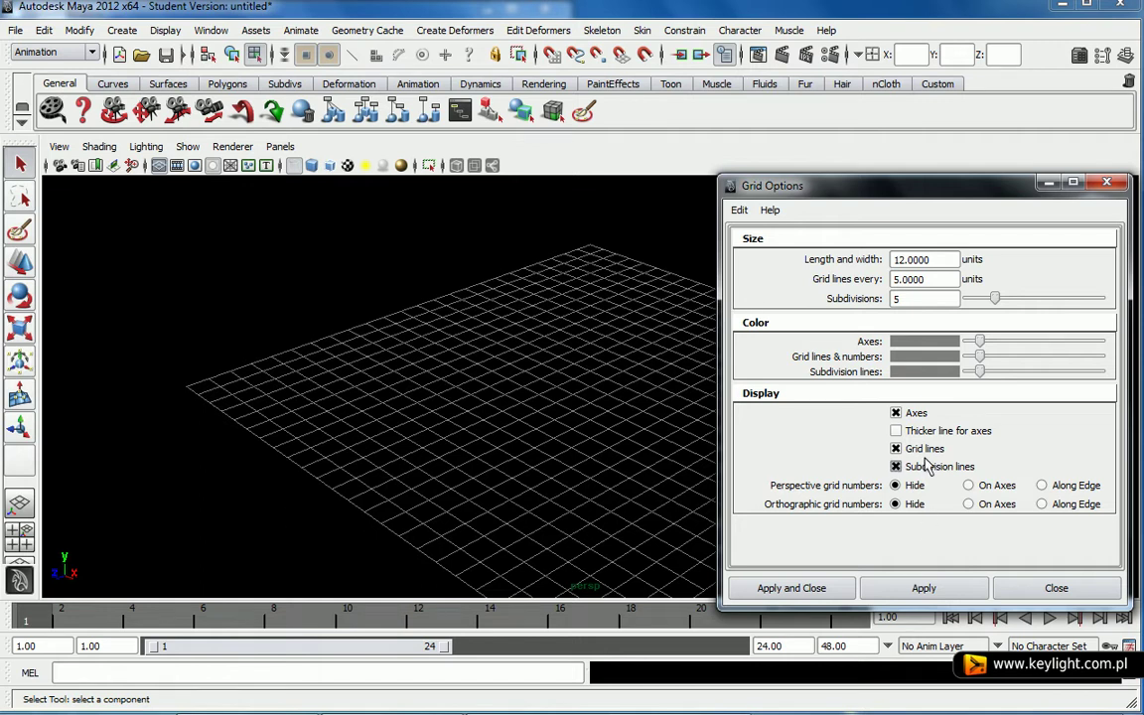
{"action": "left_click", "coordinate": [895, 430]}
{"action": "left_click", "coordinate": [923, 588]}
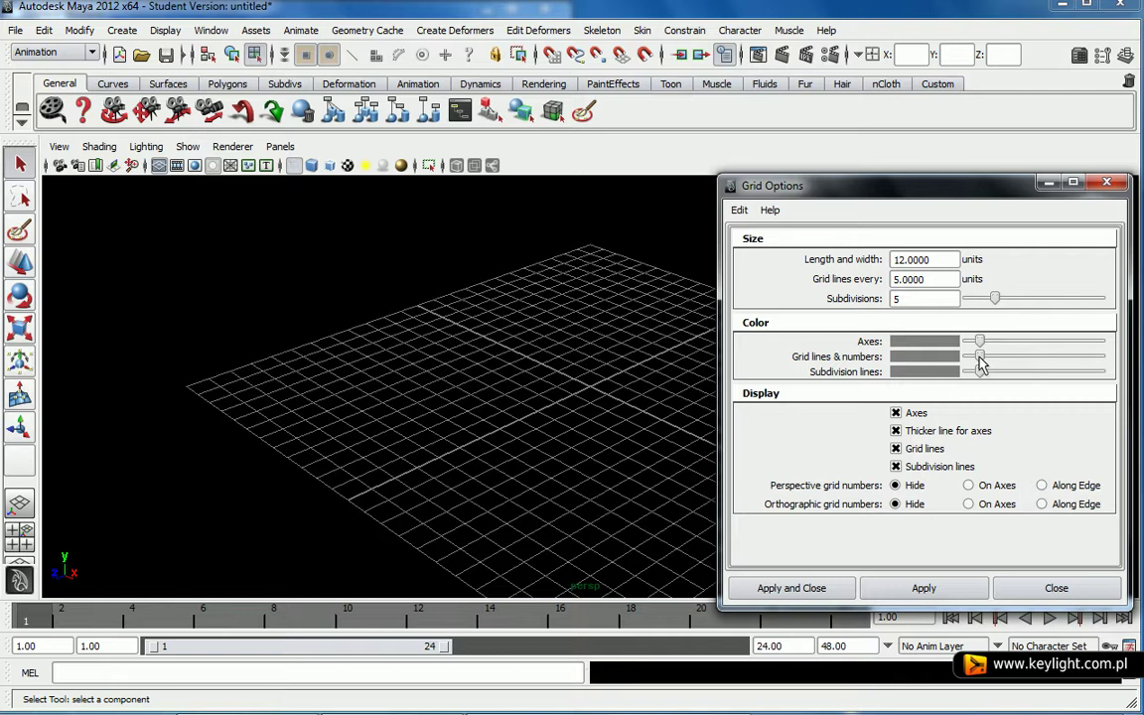
Make grid lines and numbers magenta and show perspective grid numbers Along Edge.
{"action": "left_click_drag", "start_coordinate": [980, 357], "coordinate": [1014, 356]}
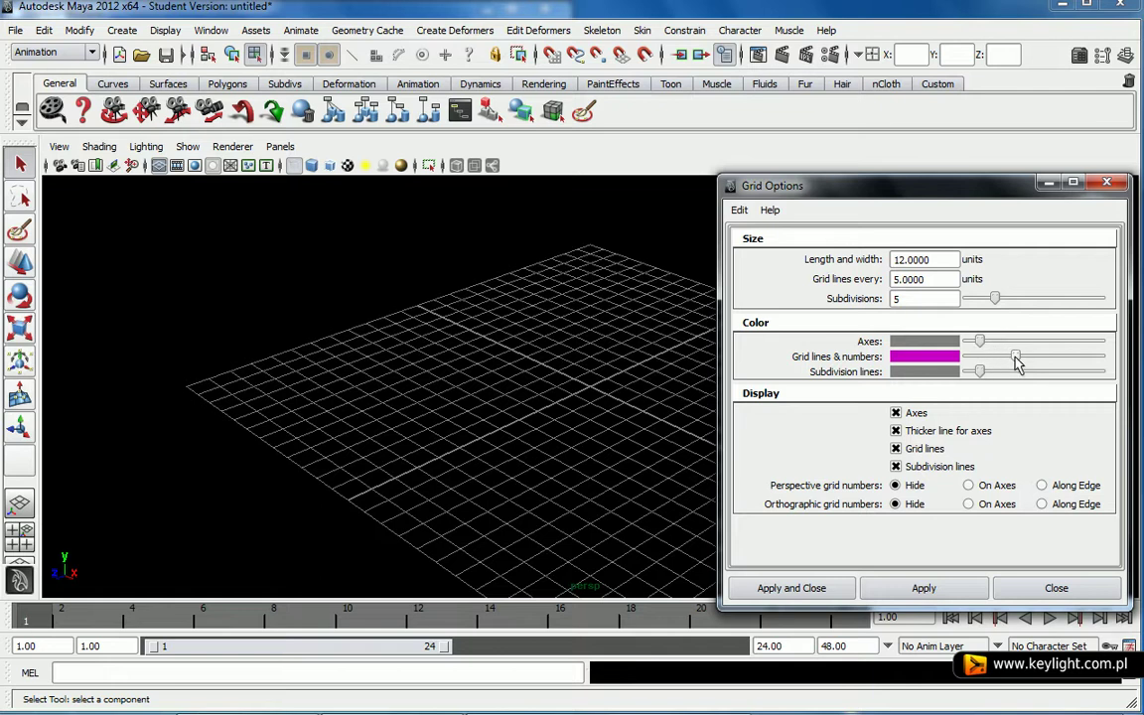
{"action": "left_click", "coordinate": [939, 589]}
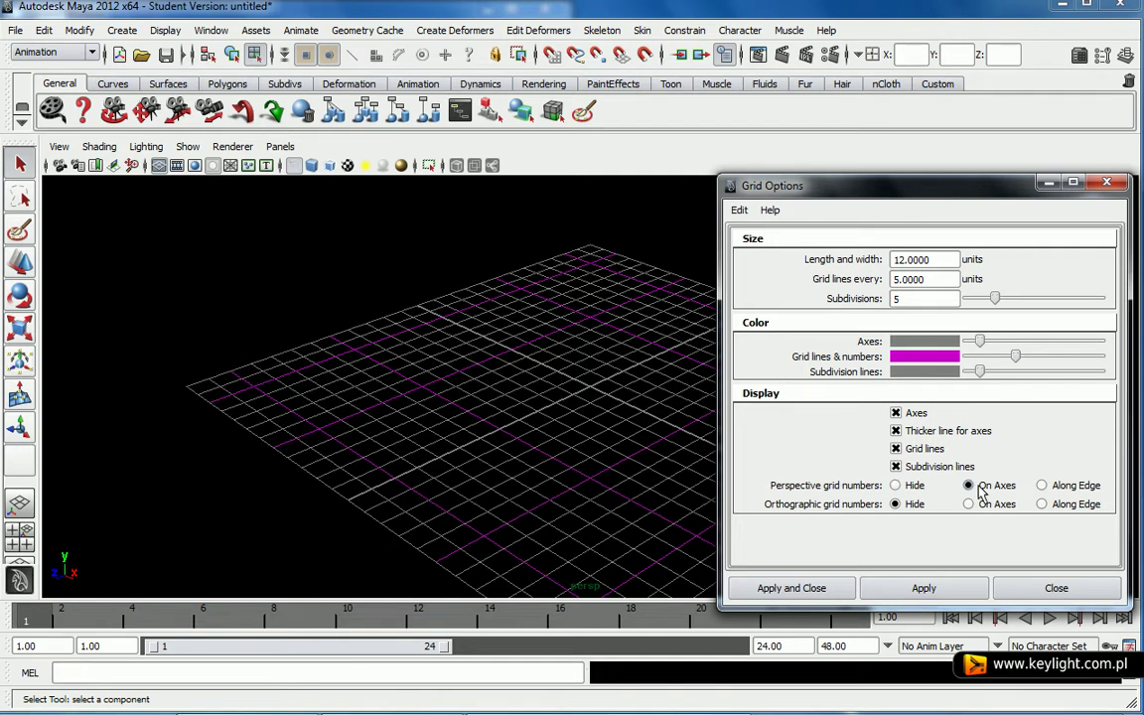
{"action": "left_click", "coordinate": [930, 588]}
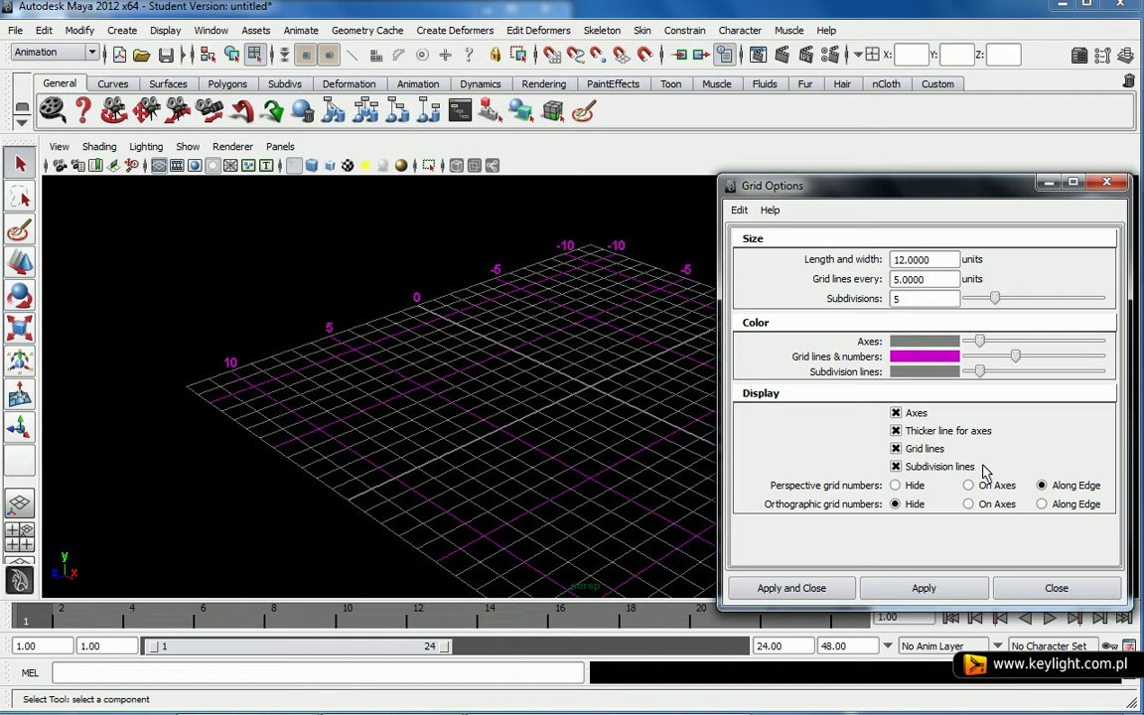
Try denser and single grid subdivisions, then raise the subdivisions again.
{"action": "left_click_drag", "start_coordinate": [995, 298], "coordinate": [1035, 304]}
{"action": "left_click", "coordinate": [958, 590]}
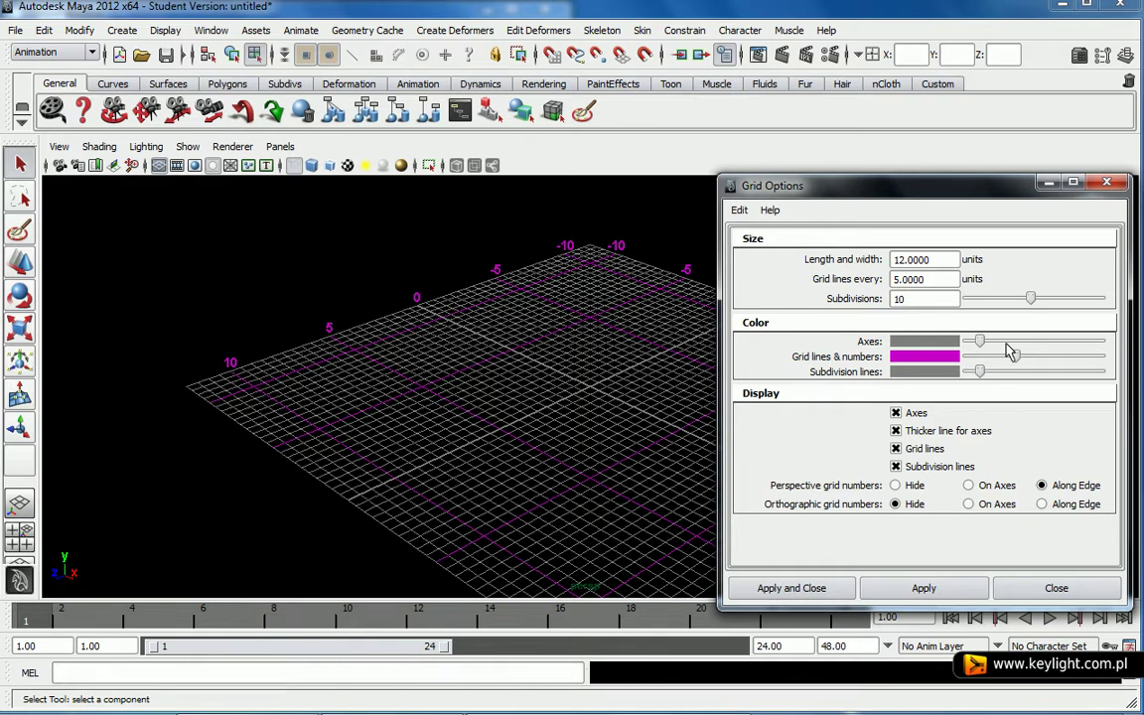
{"action": "left_click_drag", "start_coordinate": [1031, 298], "coordinate": [968, 299]}
{"action": "left_click", "coordinate": [923, 588]}
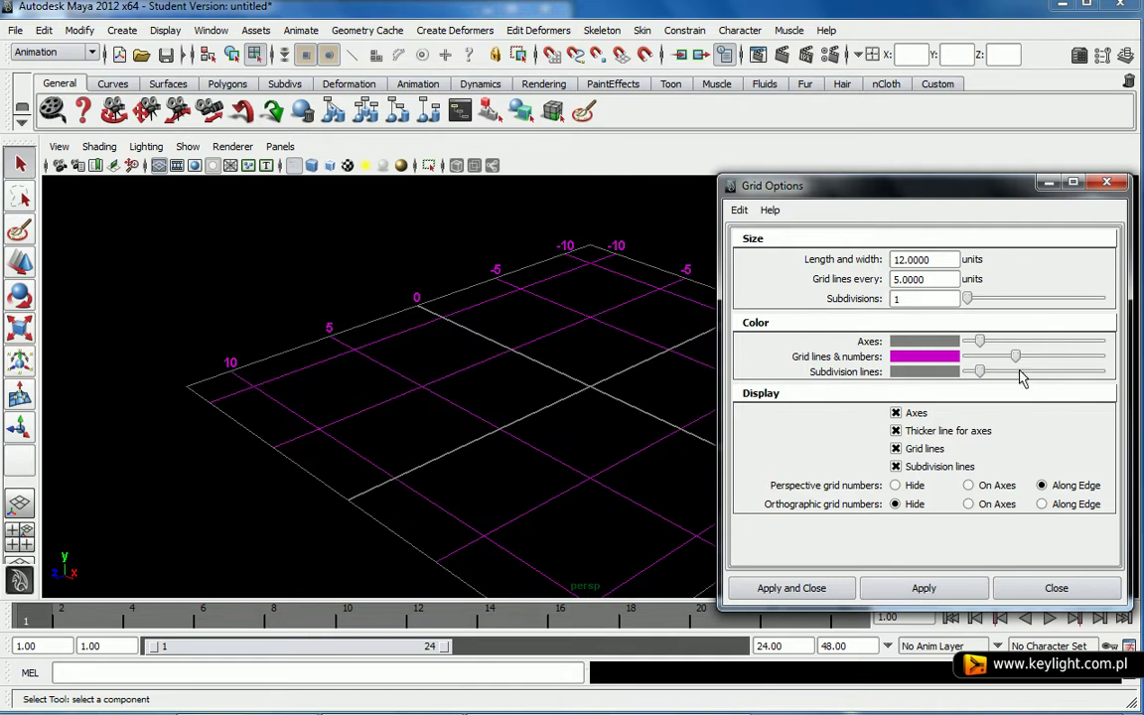
{"action": "mouse_move", "coordinate": [969, 299]}
{"action": "left_mouse_down"}
{"action": "mouse_move", "coordinate": [1003, 305]}
{"action": "mouse_move", "coordinate": [994, 304]}
{"action": "left_mouse_up"}
Colour the subdivision lines pink, after trying red and white.
{"action": "left_click_drag", "start_coordinate": [980, 371], "coordinate": [1041, 373]}
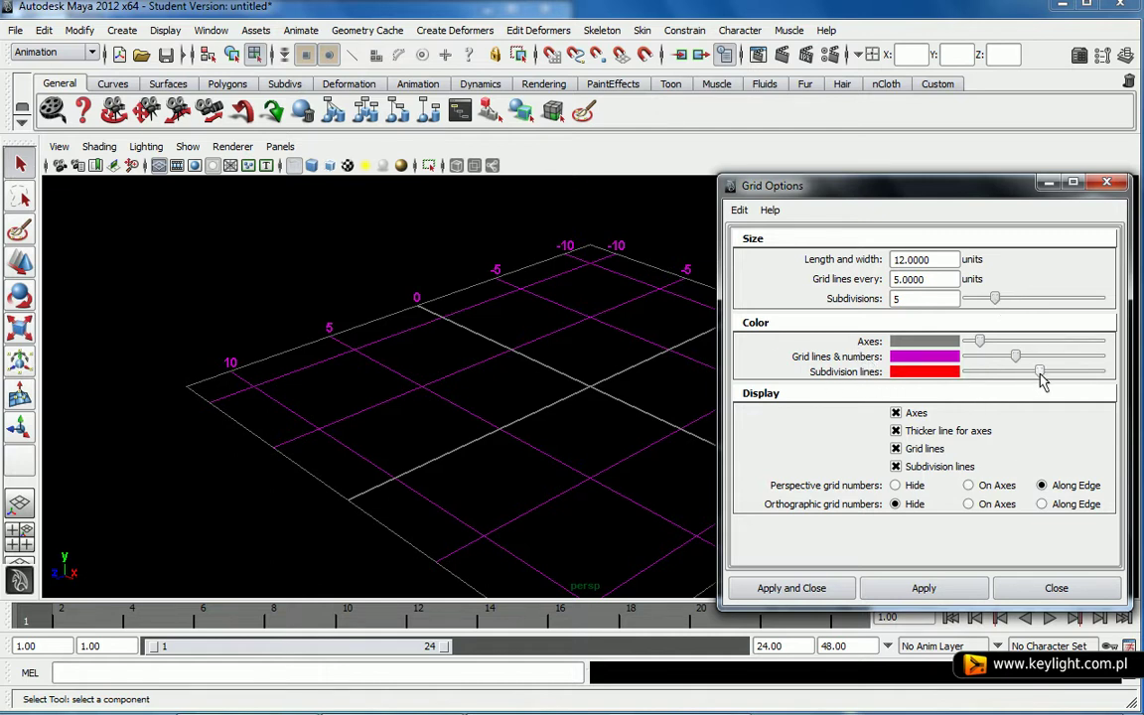
{"action": "left_click", "coordinate": [950, 589]}
{"action": "left_click_drag", "start_coordinate": [1040, 372], "coordinate": [1058, 373]}
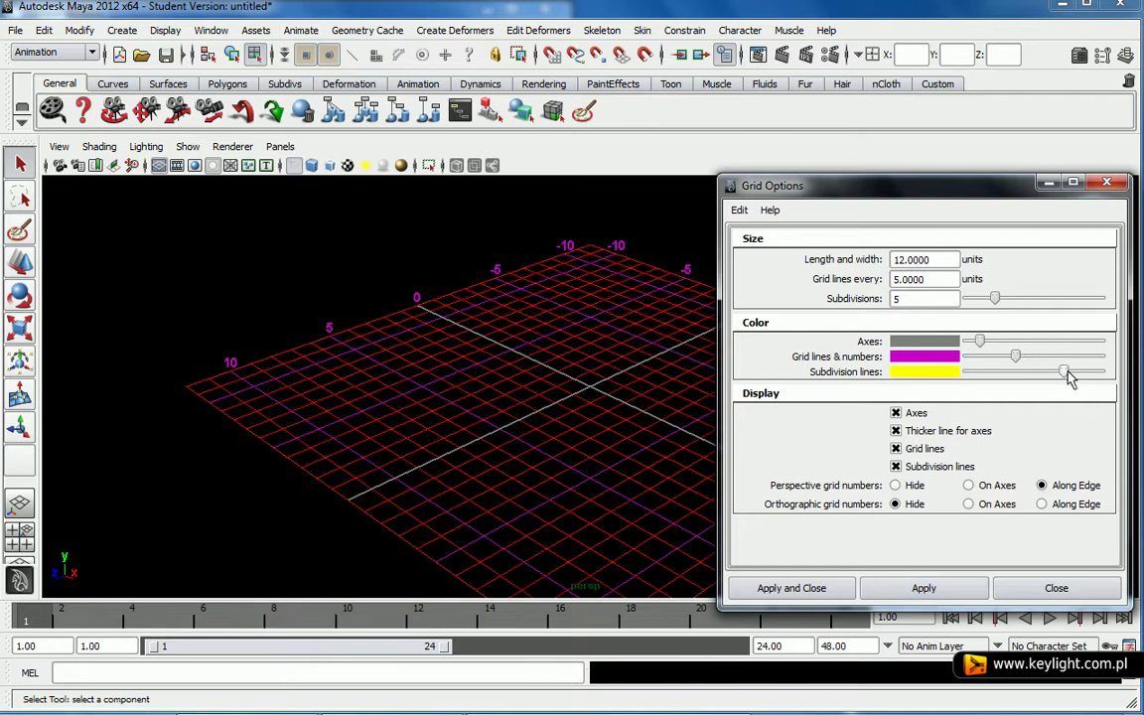
{"action": "left_click", "coordinate": [959, 589]}
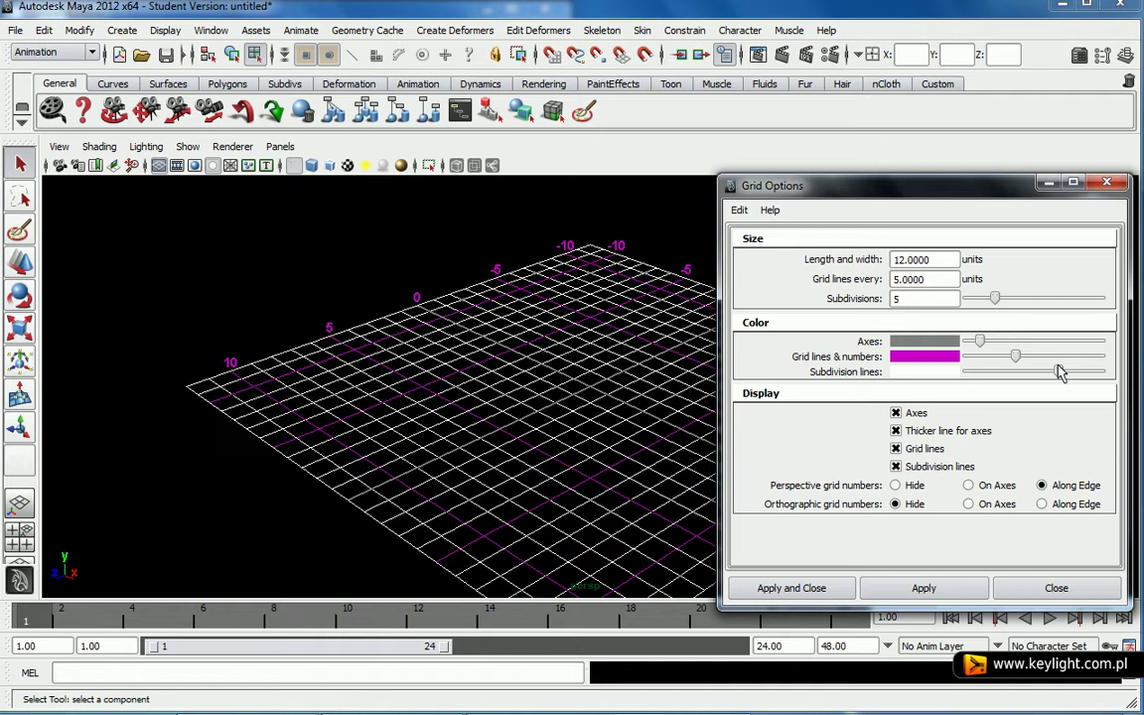
{"action": "left_click_drag", "start_coordinate": [1059, 373], "coordinate": [1084, 372]}
{"action": "left_click", "coordinate": [955, 588]}
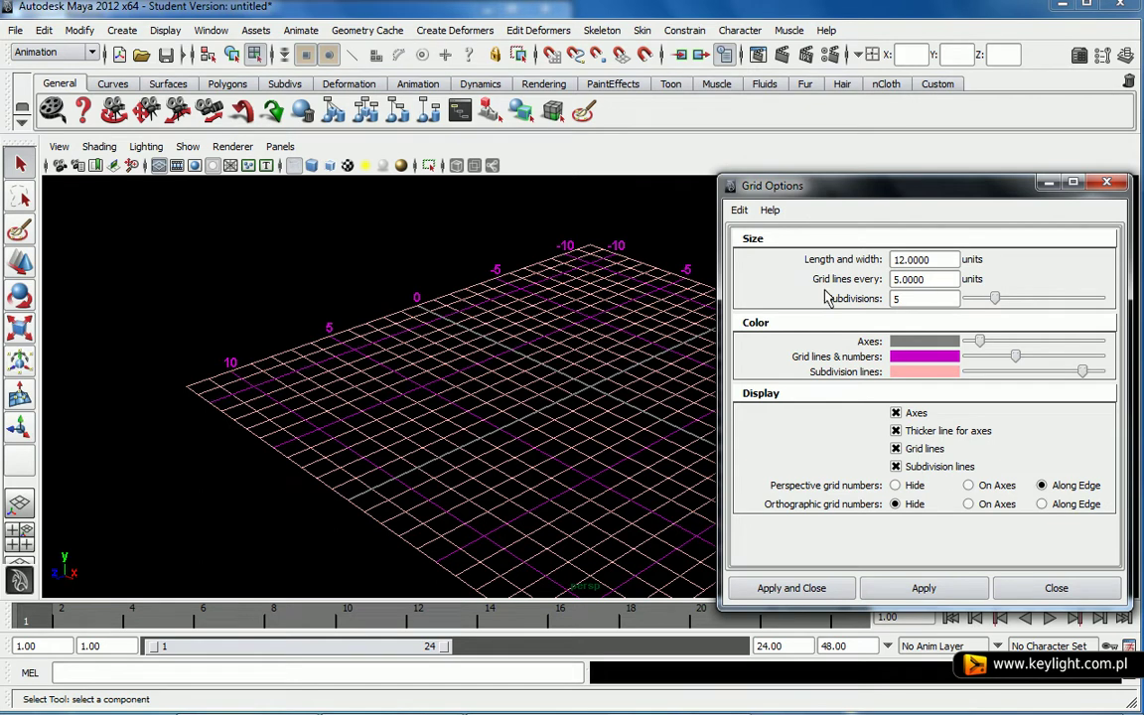
Set Grid lines every to 4 units and apply.
{"action": "key", "text": "Tab"}
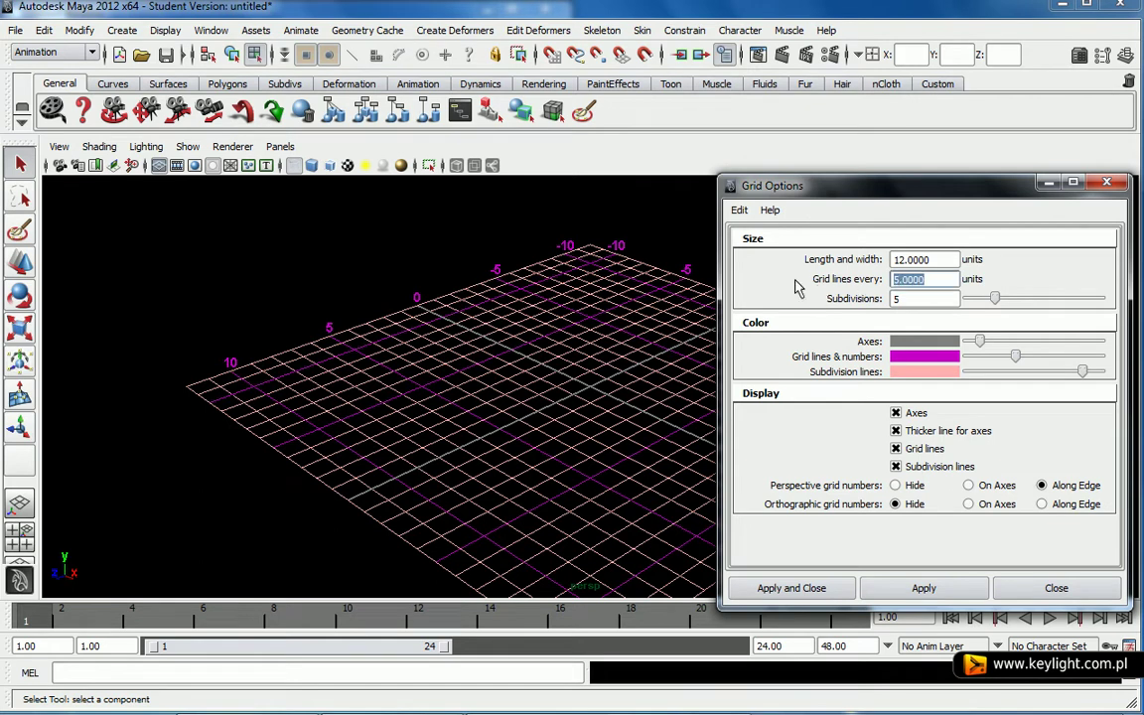
{"action": "type", "text": "7"}
{"action": "key", "text": "Return"}
{"action": "key", "text": "Return"}
{"action": "left_click", "coordinate": [949, 586]}
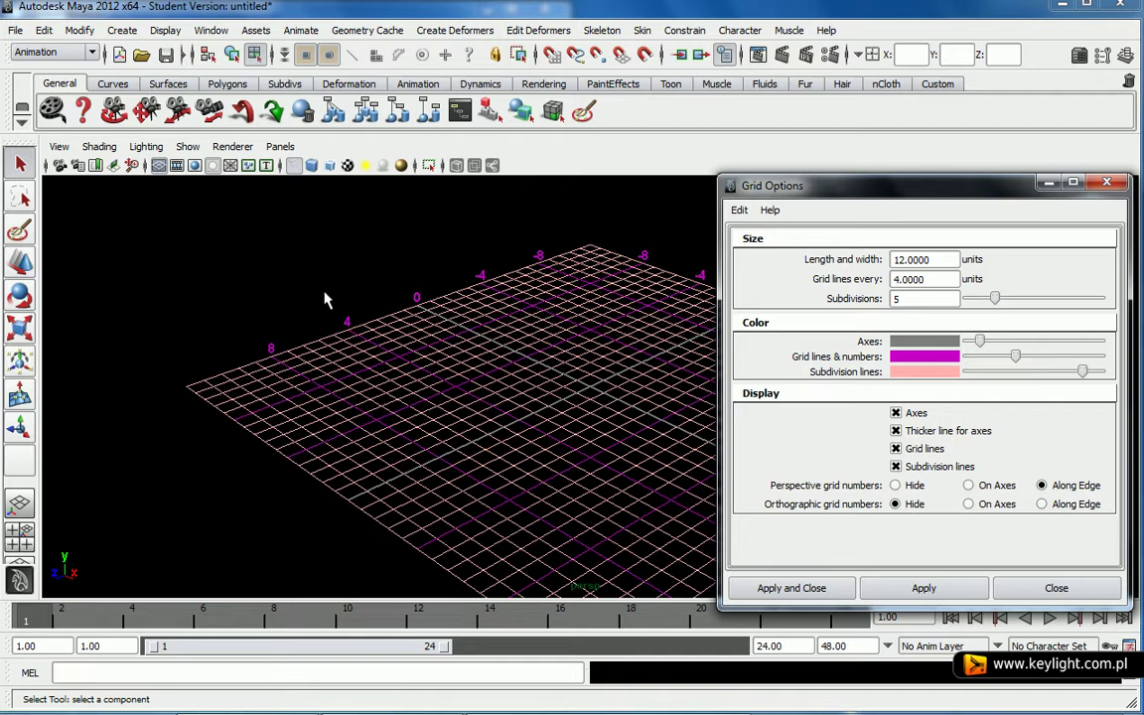
Set Grid lines every back to 5 and apply.
{"action": "double_click", "coordinate": [923, 279]}
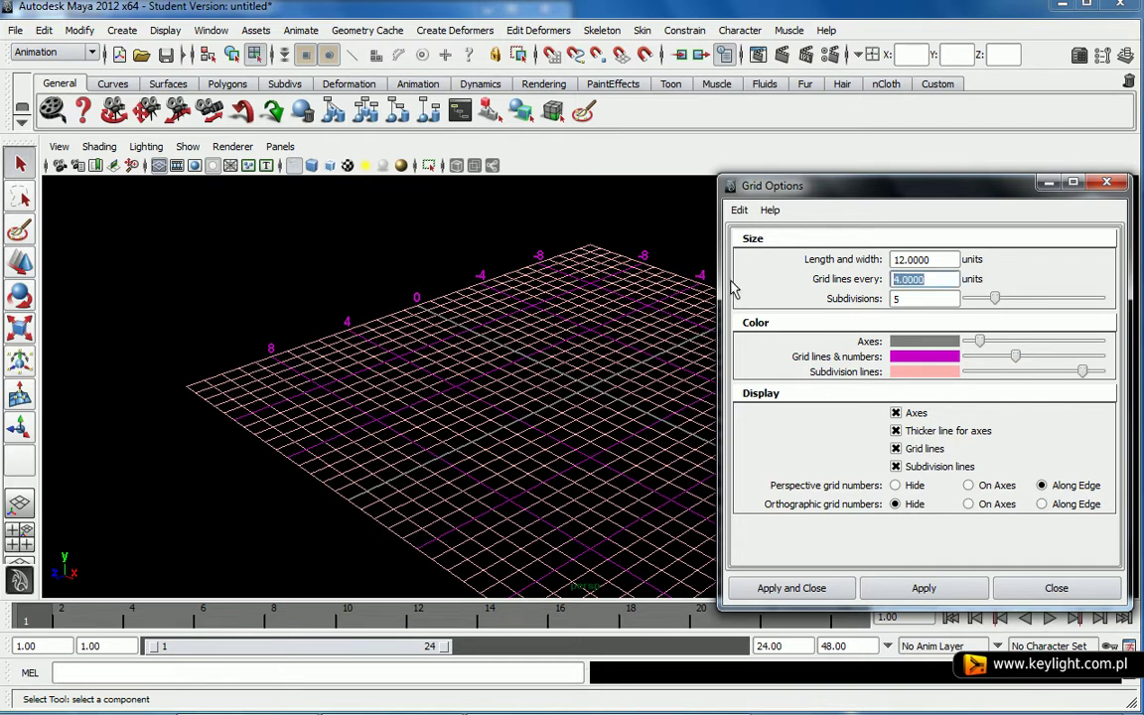
{"action": "type", "text": "5"}
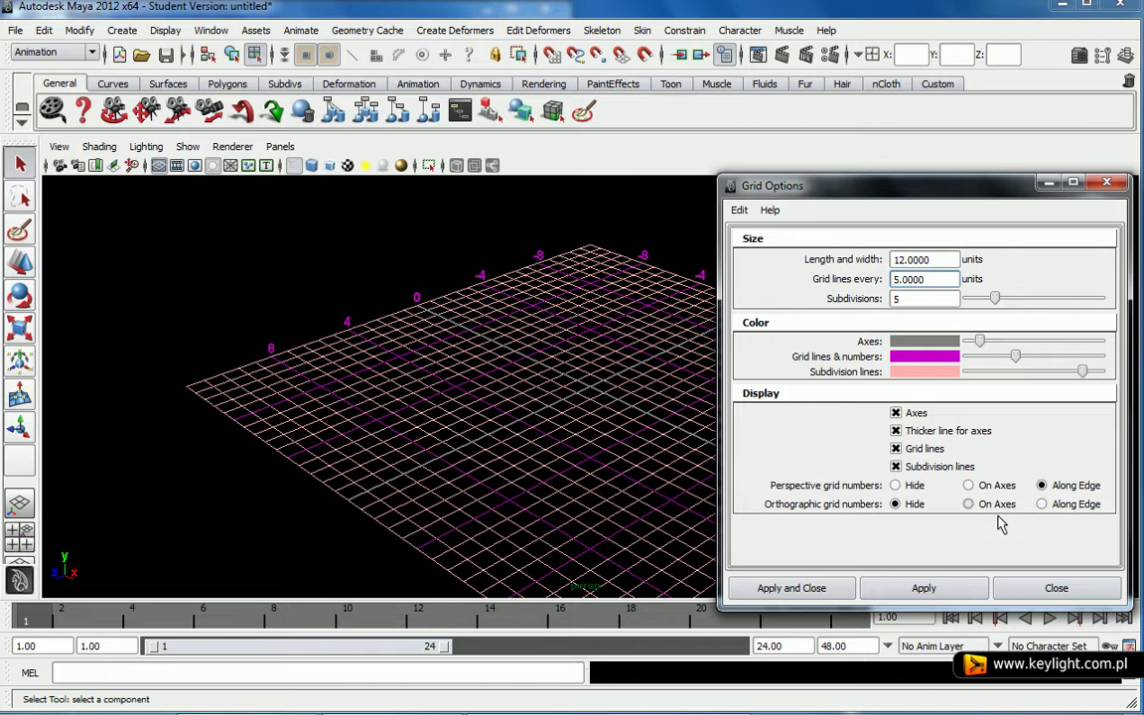
{"action": "left_click", "coordinate": [954, 590]}
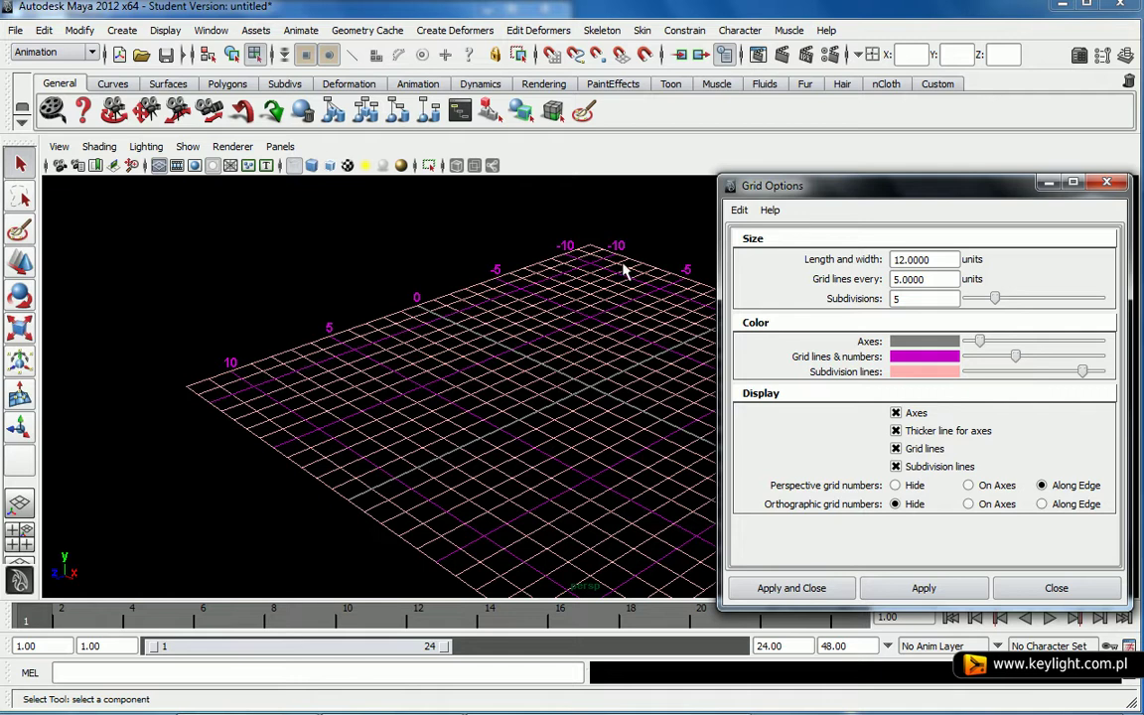
Try a grid Length and width of 24, then return it to 12.
{"action": "left_click", "coordinate": [822, 324]}
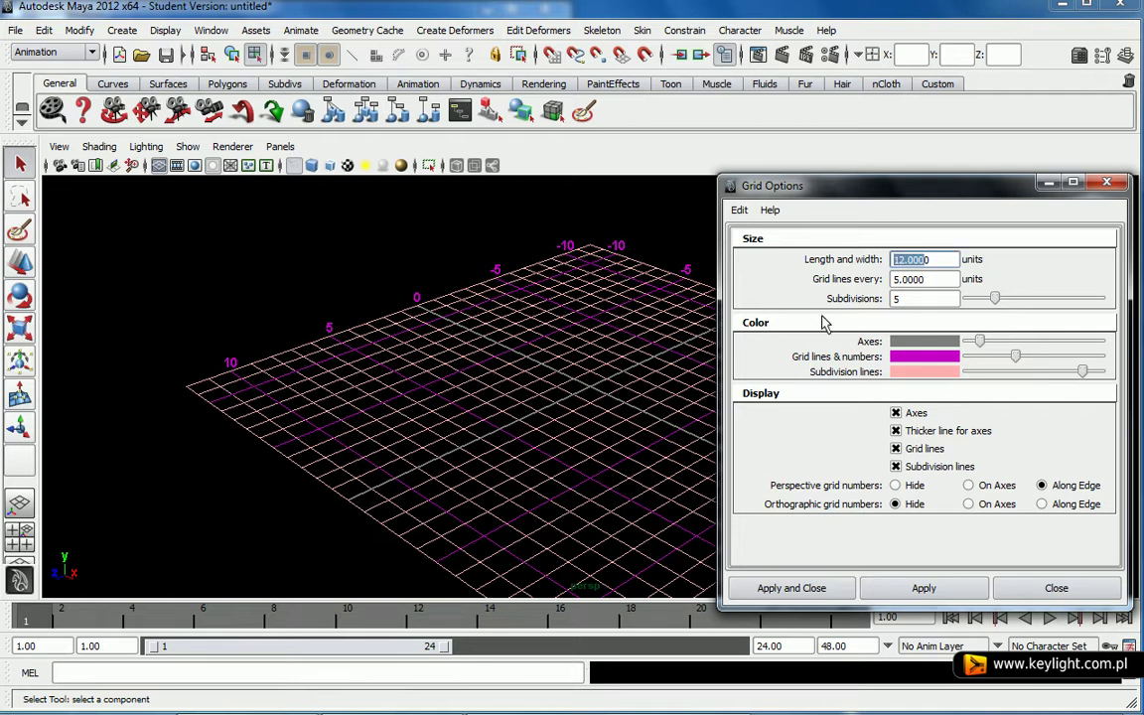
{"action": "type", "text": "20"}
{"action": "key", "text": "BackSpace"}
{"action": "type", "text": "4"}
{"action": "left_click", "coordinate": [924, 588]}
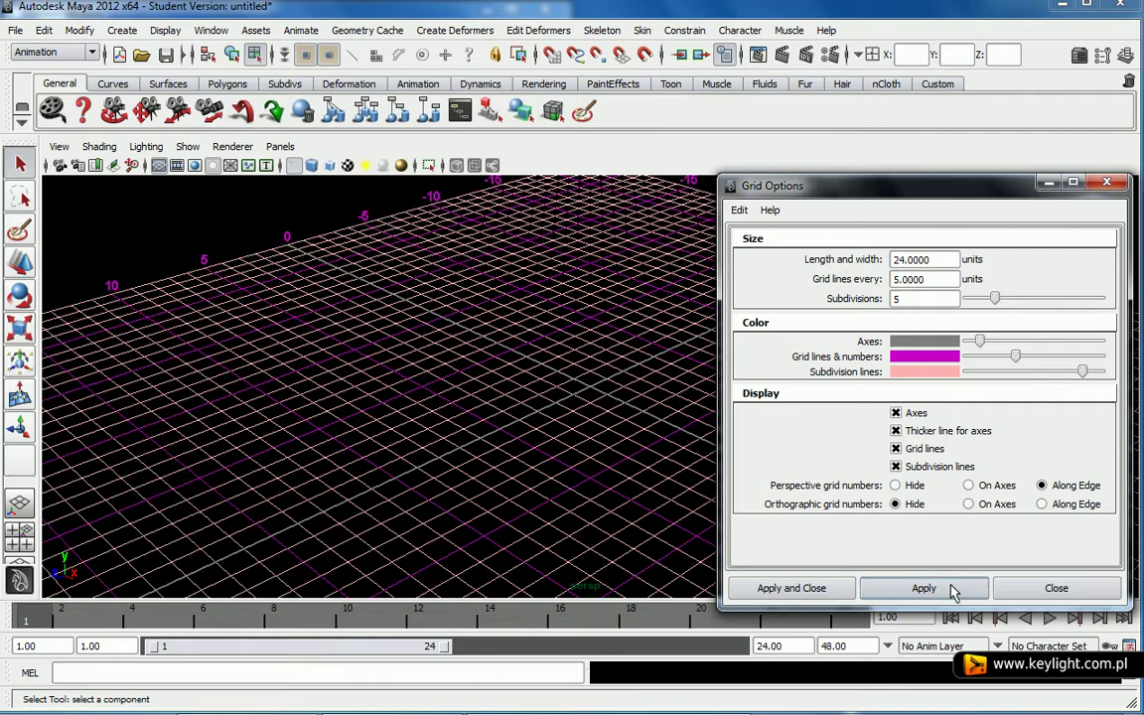
{"action": "left_click", "coordinate": [933, 259]}
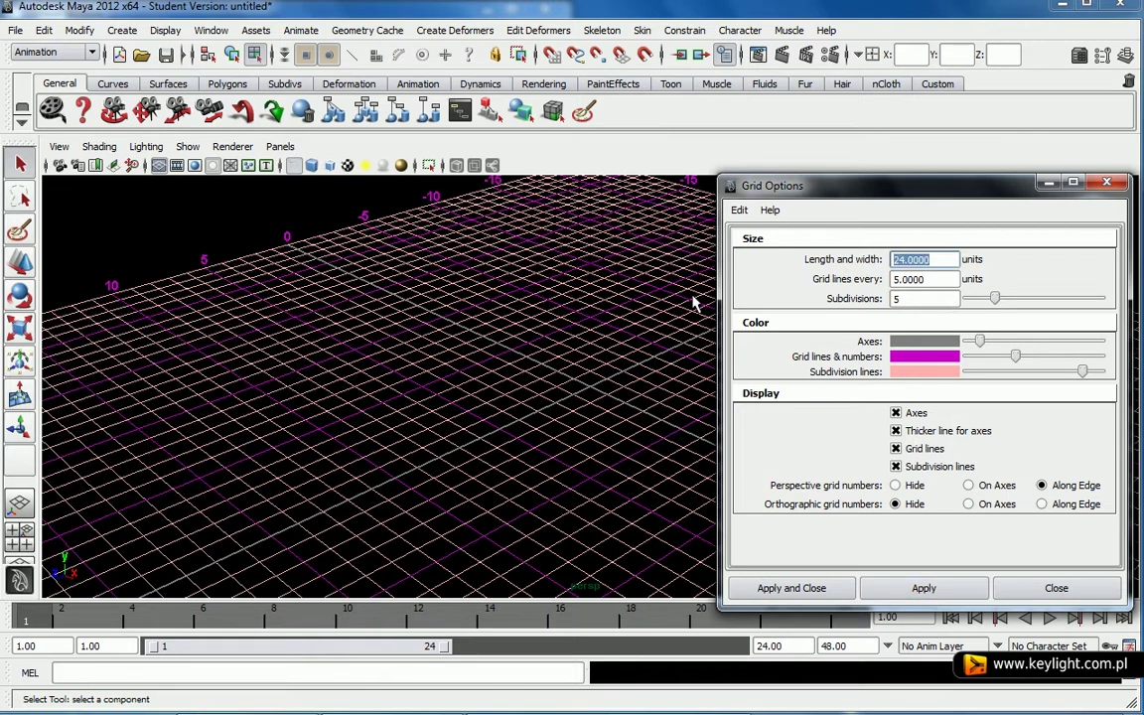
{"action": "type", "text": "12"}
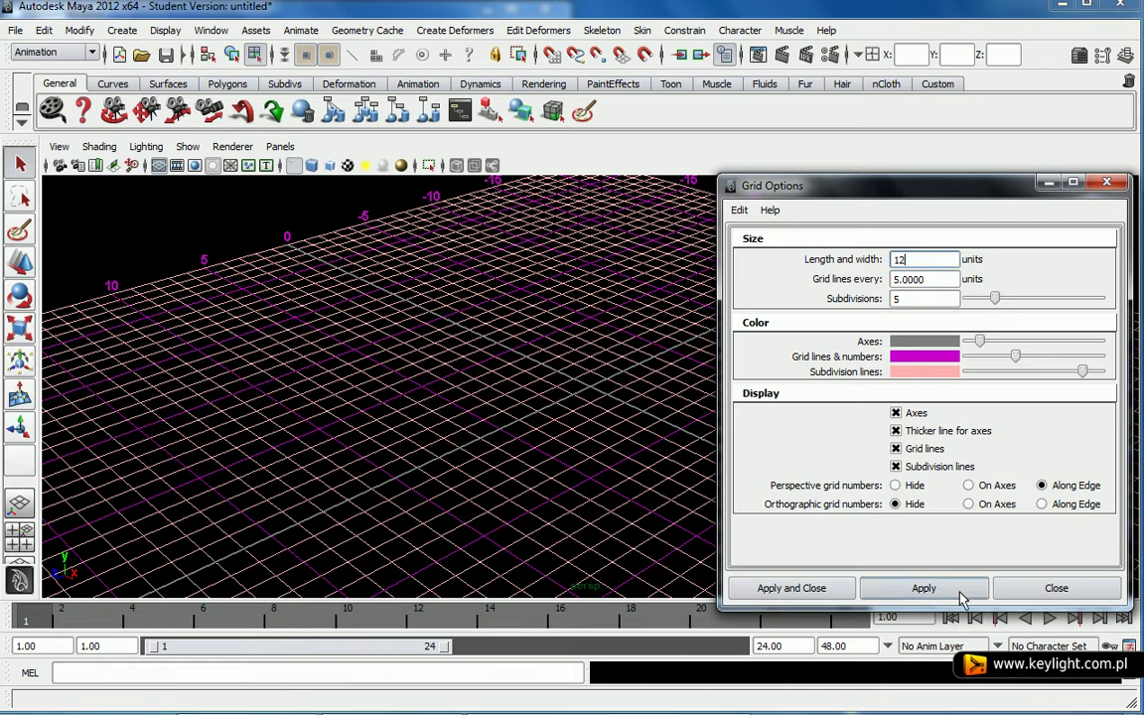
{"action": "left_click", "coordinate": [948, 592]}
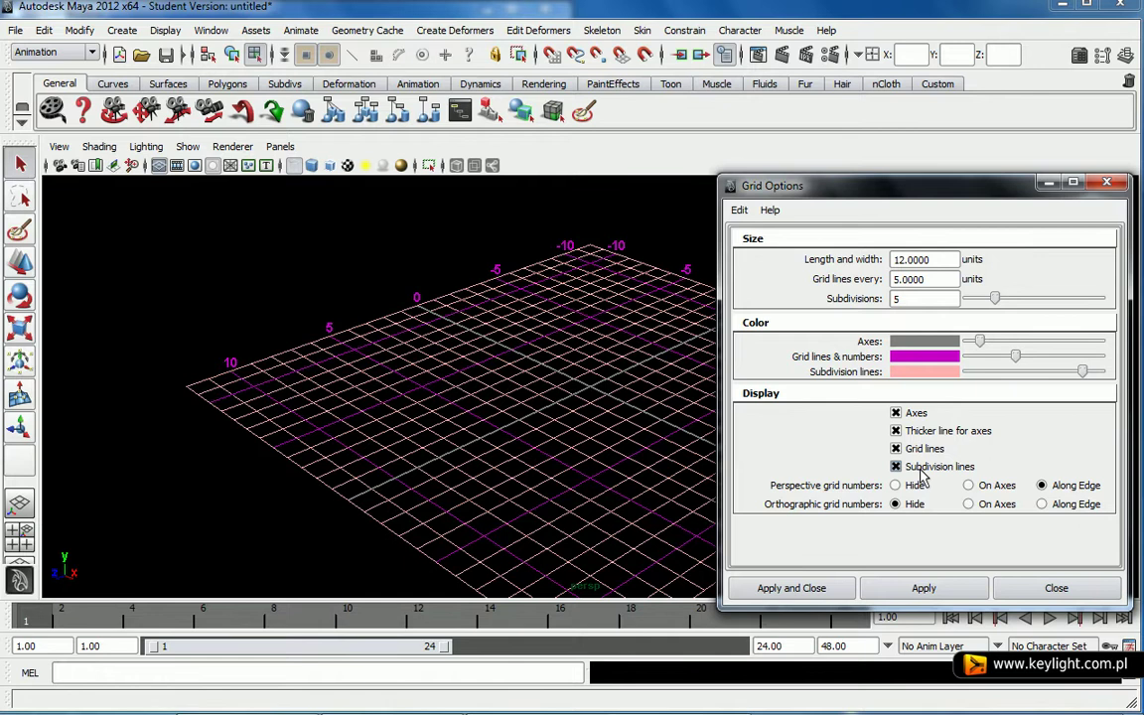
Preview the grid without major lines, subdivisions and axes, then apply with all shown.
{"action": "left_click", "coordinate": [895, 449]}
{"action": "left_click", "coordinate": [938, 590]}
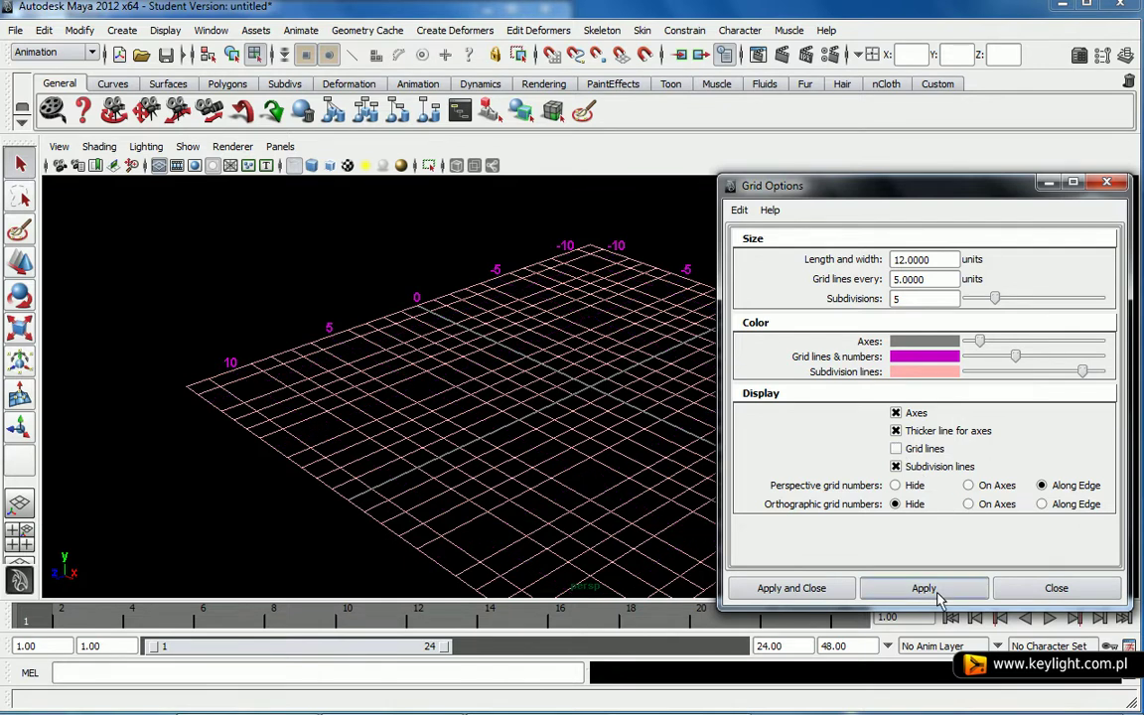
{"action": "left_click", "coordinate": [896, 449]}
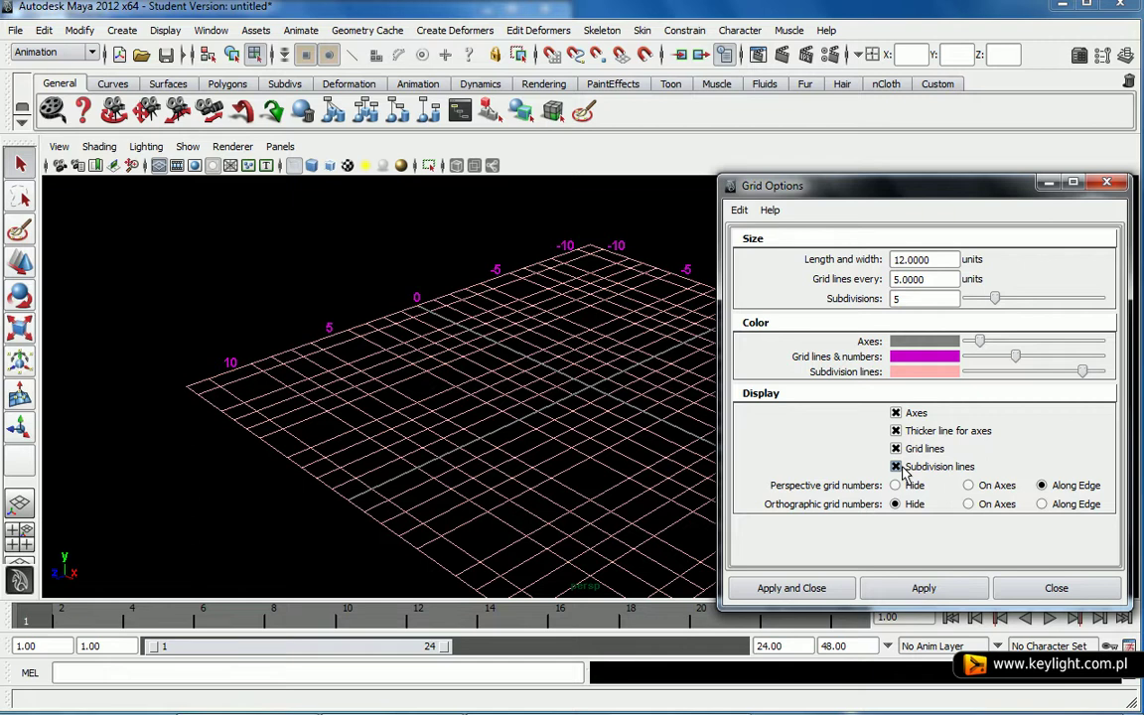
{"action": "left_click", "coordinate": [895, 467]}
{"action": "left_click", "coordinate": [938, 590]}
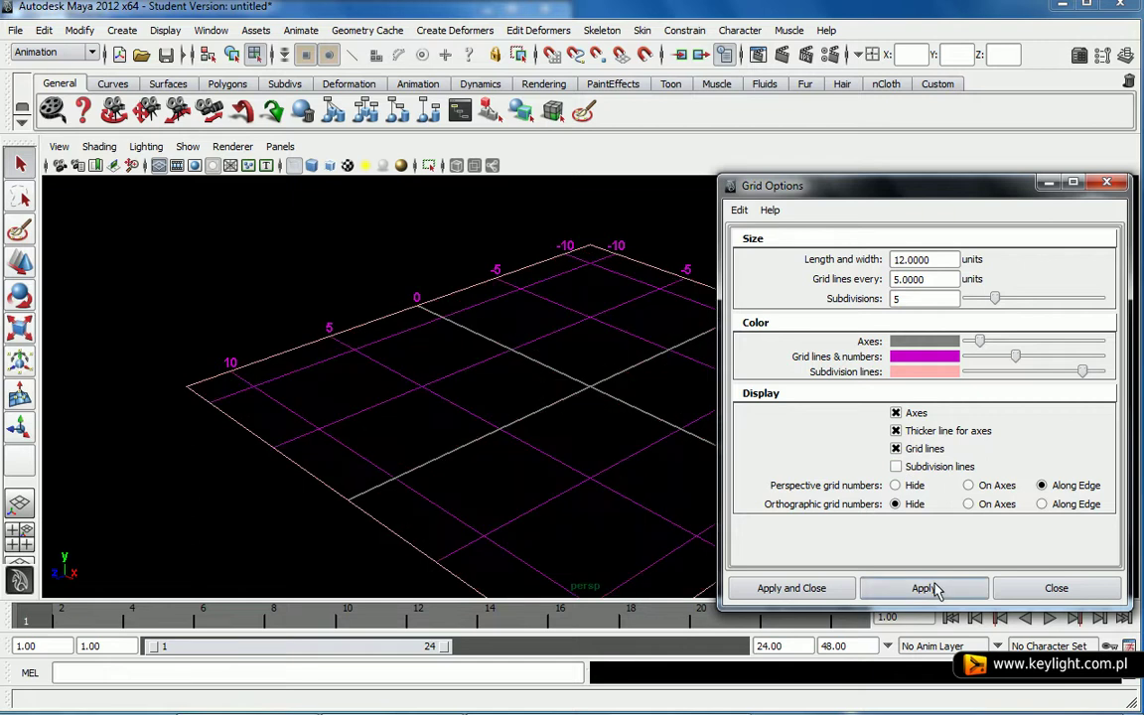
{"action": "left_click", "coordinate": [896, 466]}
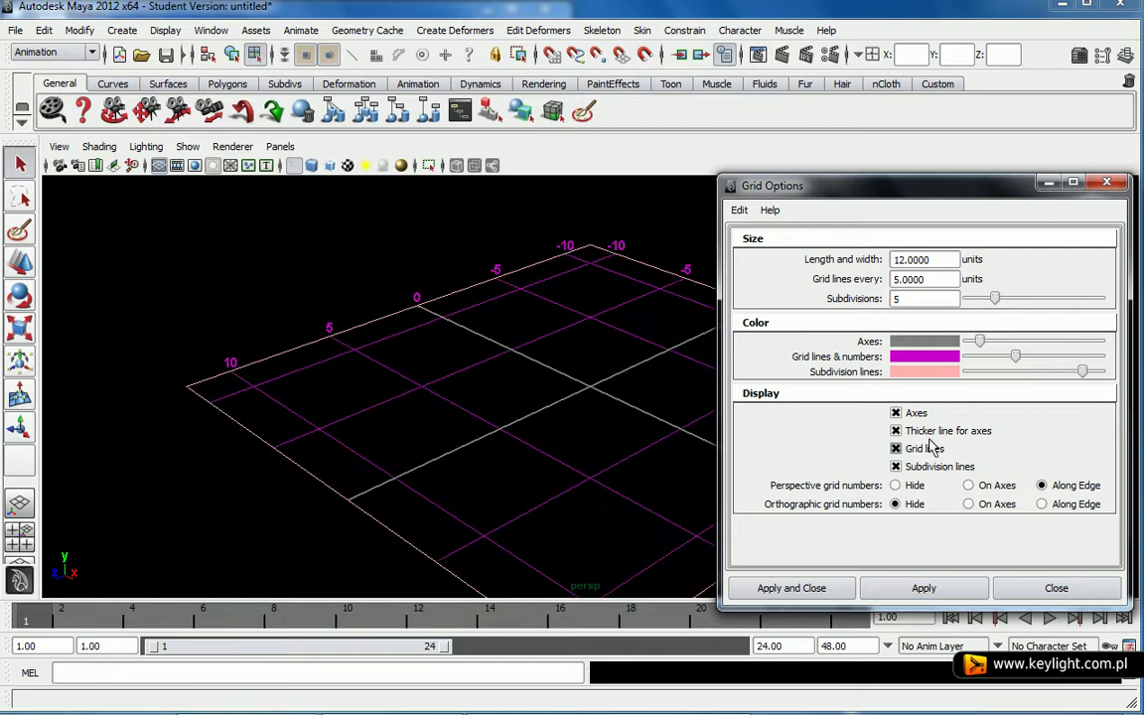
{"action": "left_click", "coordinate": [896, 413]}
{"action": "left_click", "coordinate": [938, 590]}
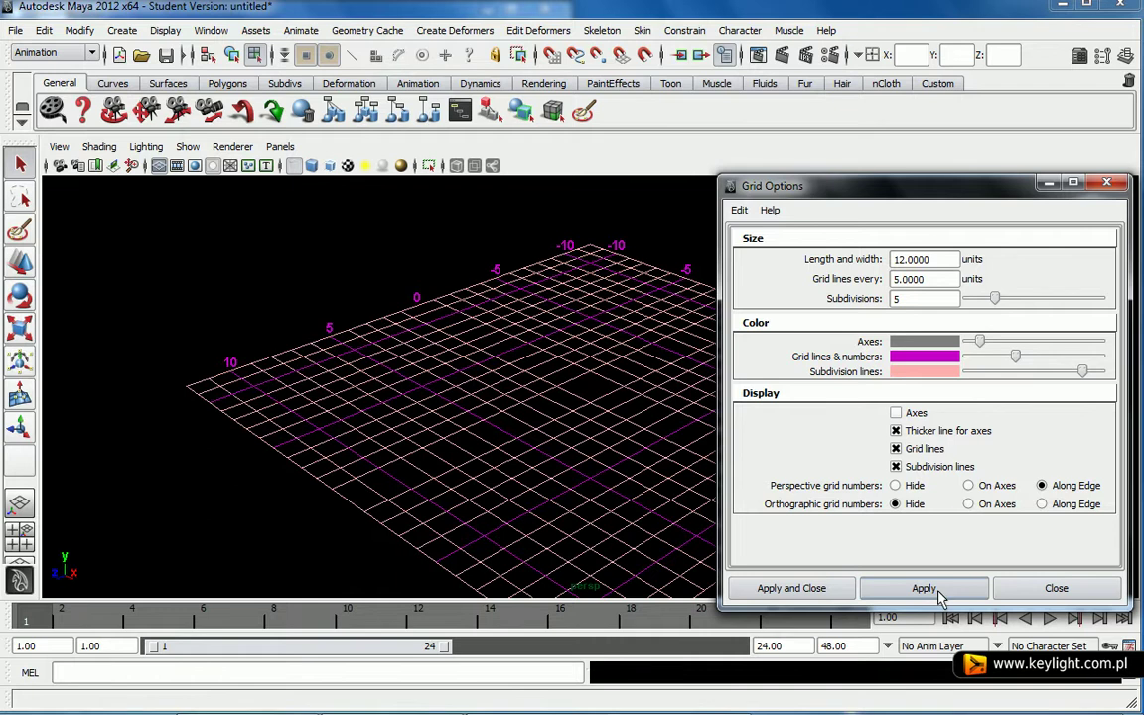
{"action": "left_click", "coordinate": [895, 413]}
{"action": "left_click", "coordinate": [953, 589]}
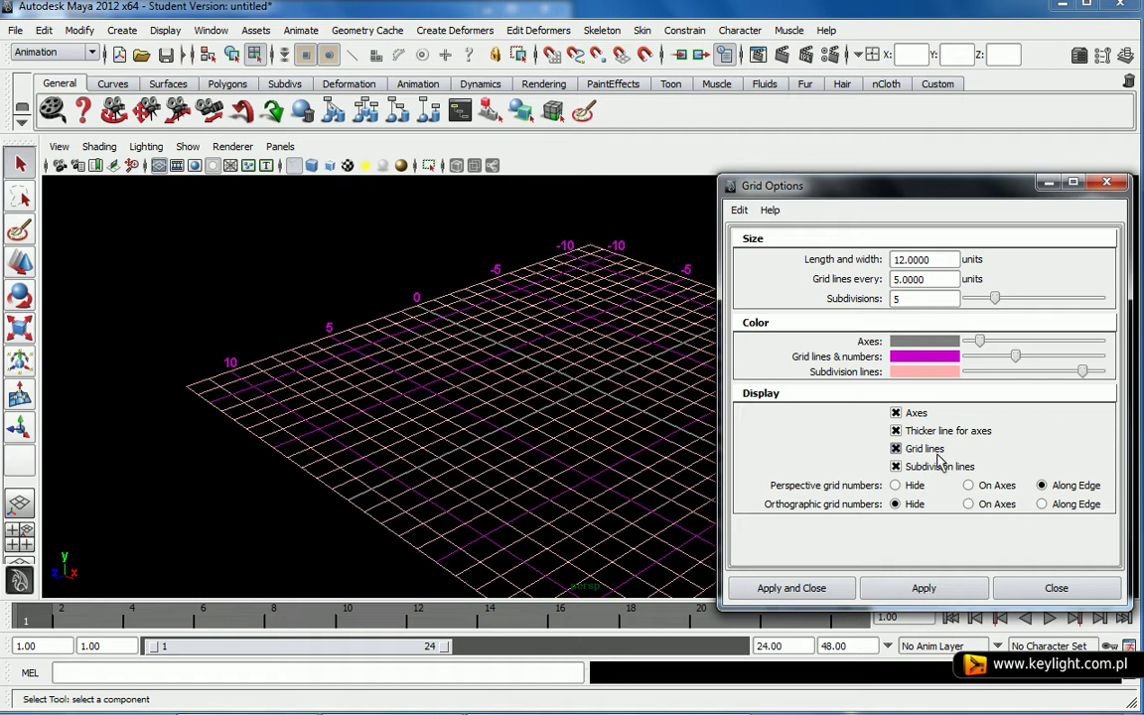
Darken the grid line and subdivision colours, then apply default grid settings and close Grid Options.
{"action": "left_click_drag", "start_coordinate": [1015, 356], "coordinate": [980, 357]}
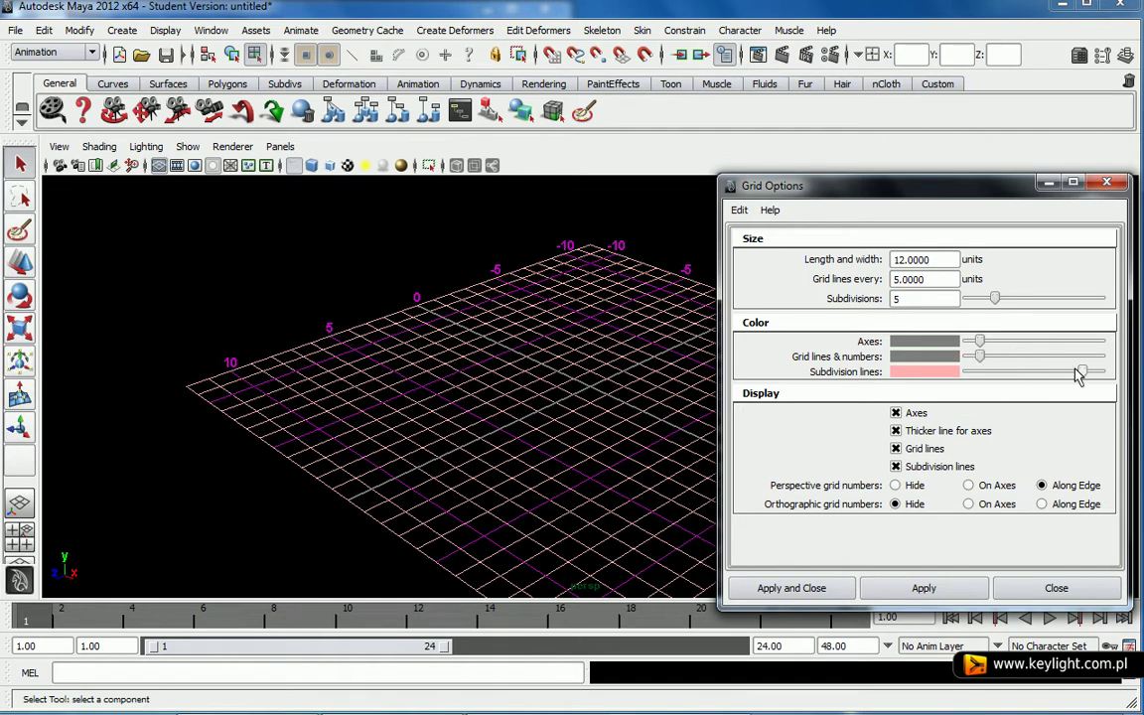
{"action": "left_click_drag", "start_coordinate": [1080, 372], "coordinate": [981, 372]}
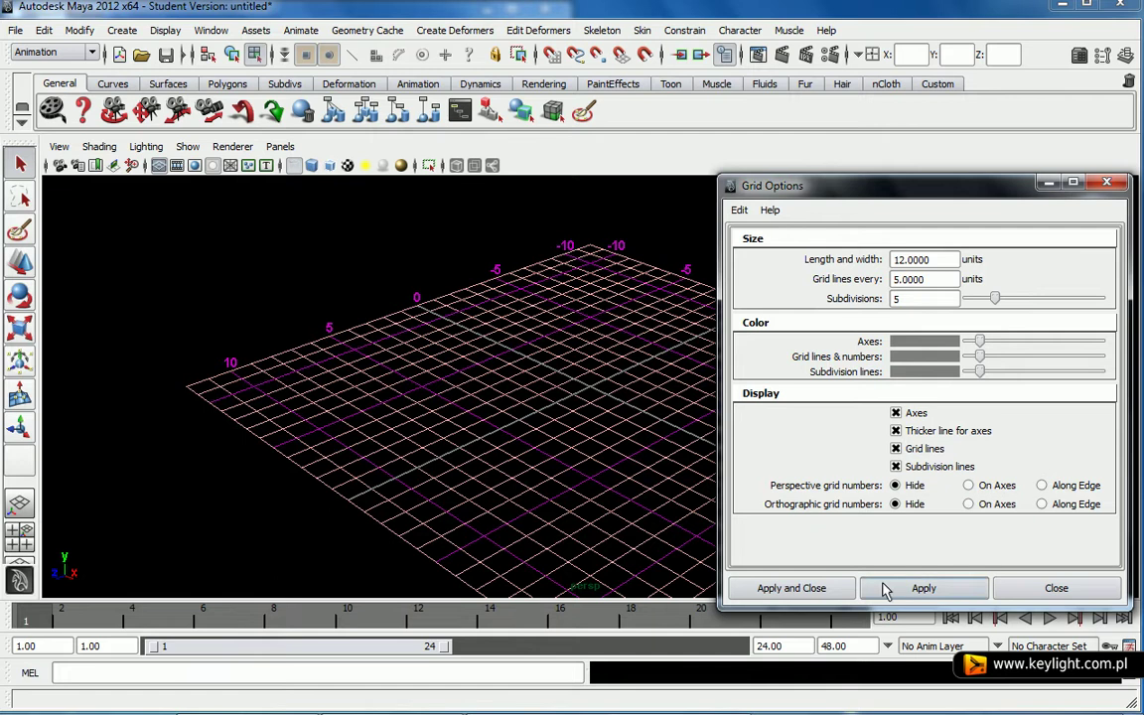
{"action": "left_click", "coordinate": [809, 590]}
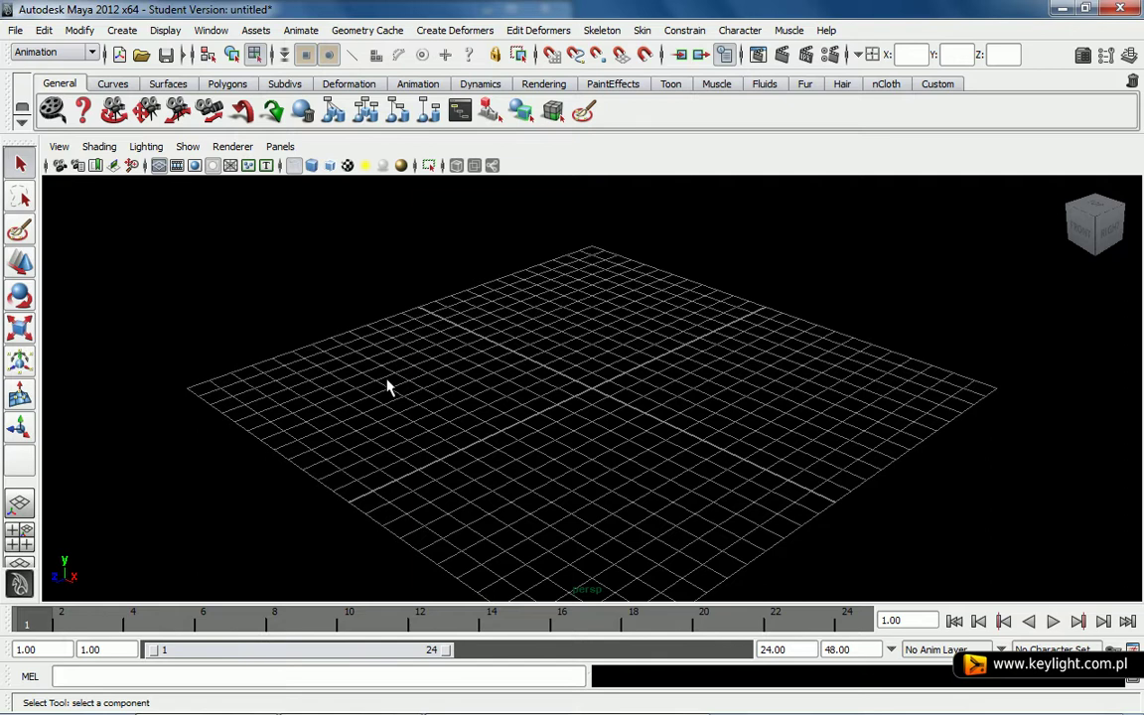
In Color Settings under 3D Views, set the Gradient Bottom colour to dark grey (V 0.122).
{"action": "left_click", "coordinate": [212, 29]}
{"action": "mouse_move", "coordinate": [256, 124]}
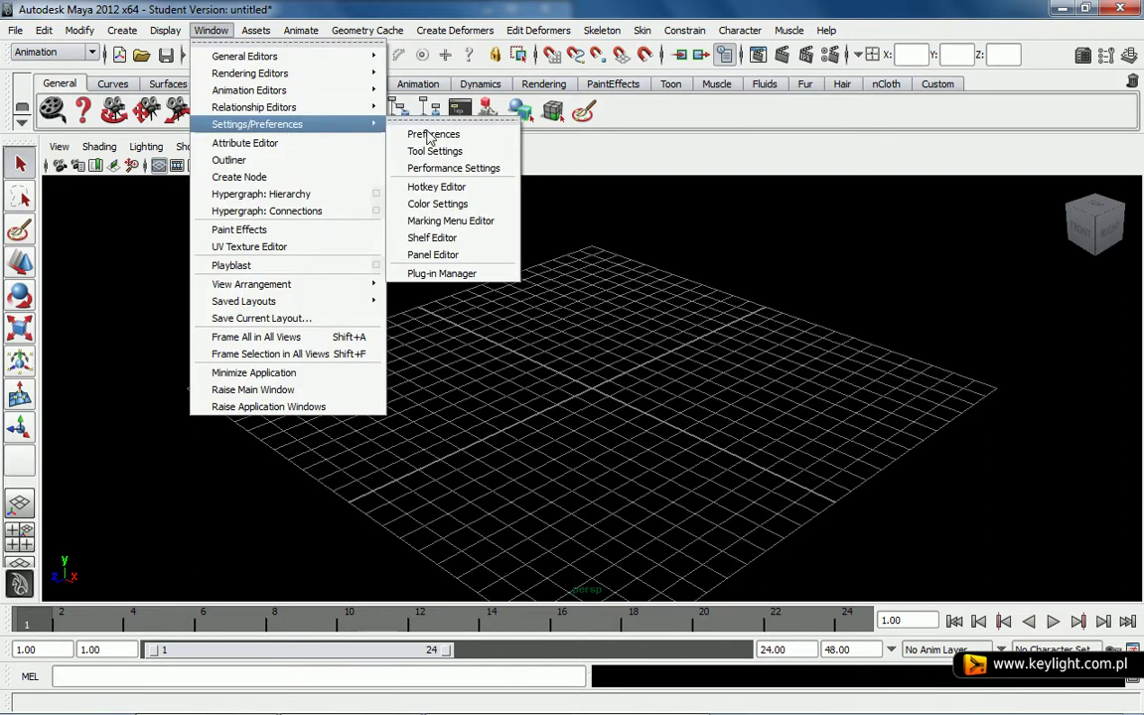
{"action": "left_click", "coordinate": [457, 204]}
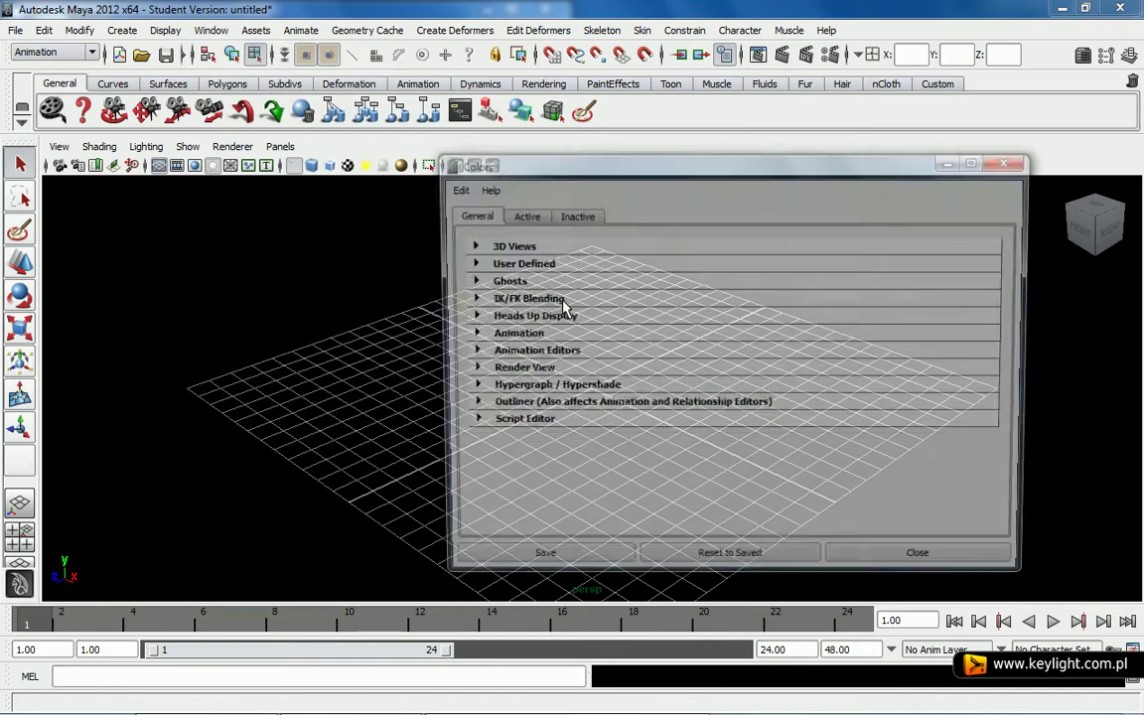
{"action": "left_click", "coordinate": [466, 245]}
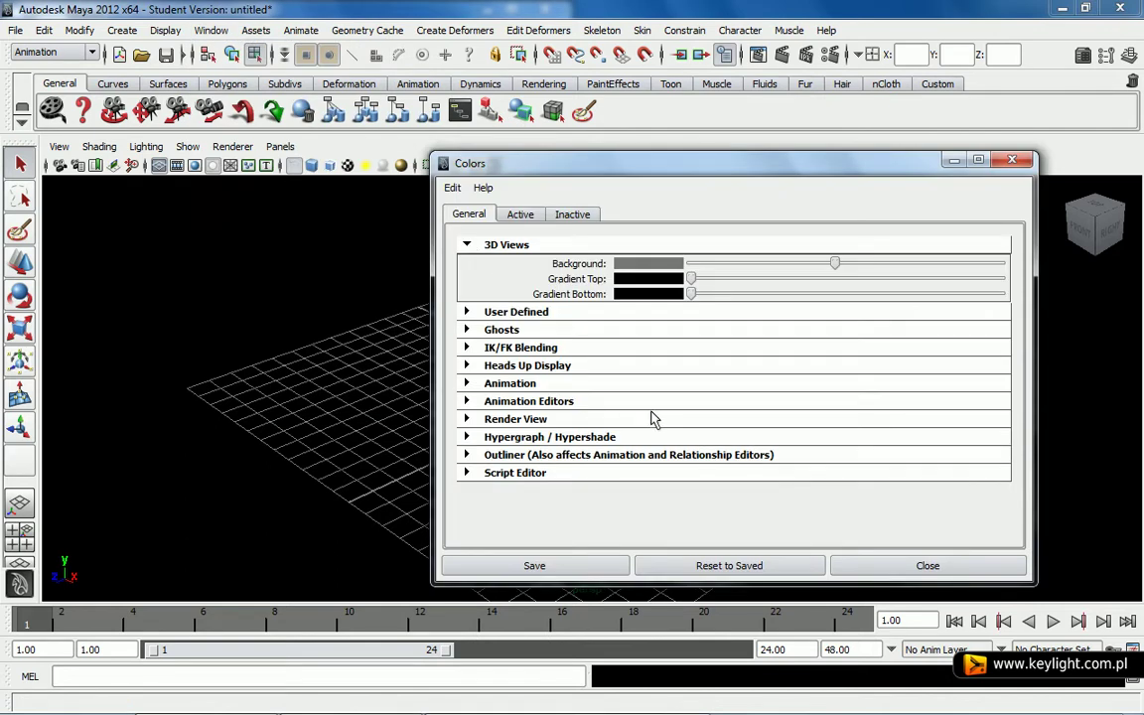
{"action": "left_click", "coordinate": [664, 294]}
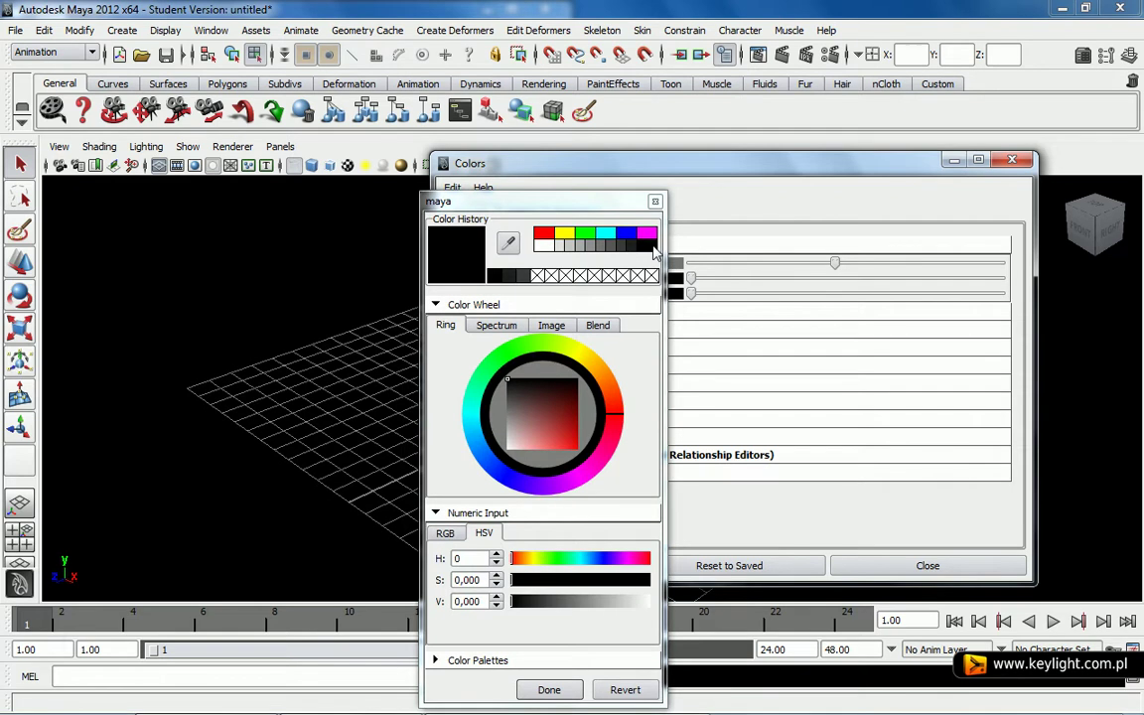
{"action": "left_click", "coordinate": [571, 238]}
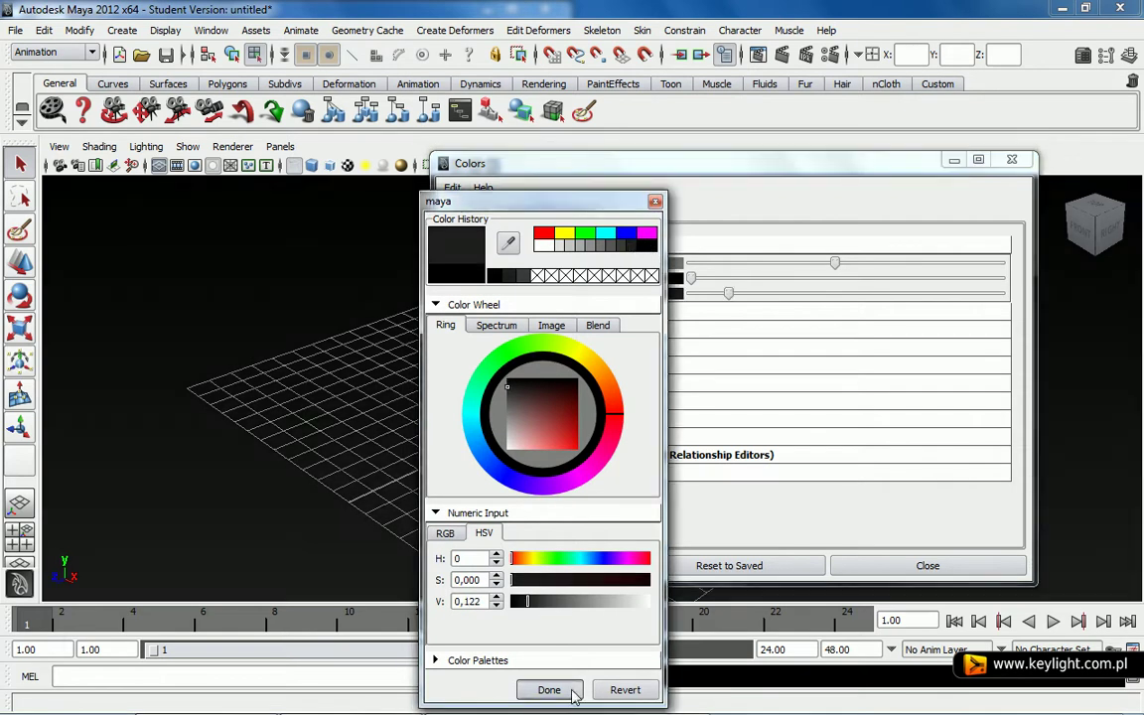
{"action": "left_click", "coordinate": [549, 689]}
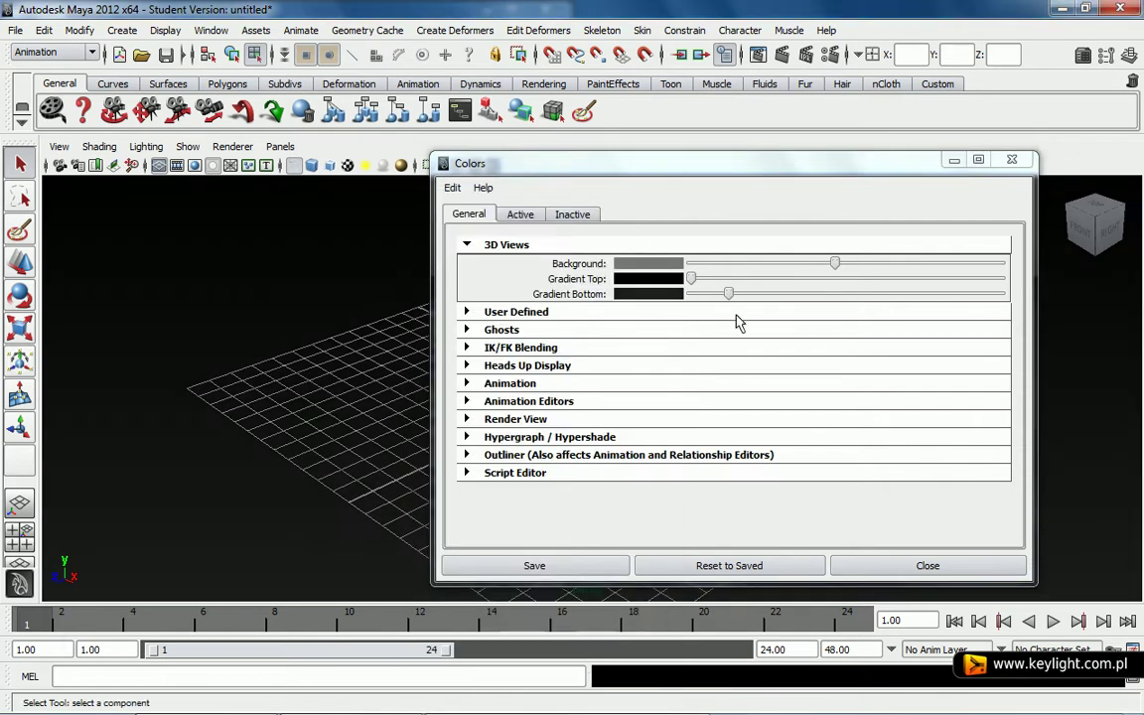
Set the Gradient Top colour and save the colour preferences.
{"action": "left_click", "coordinate": [659, 279]}
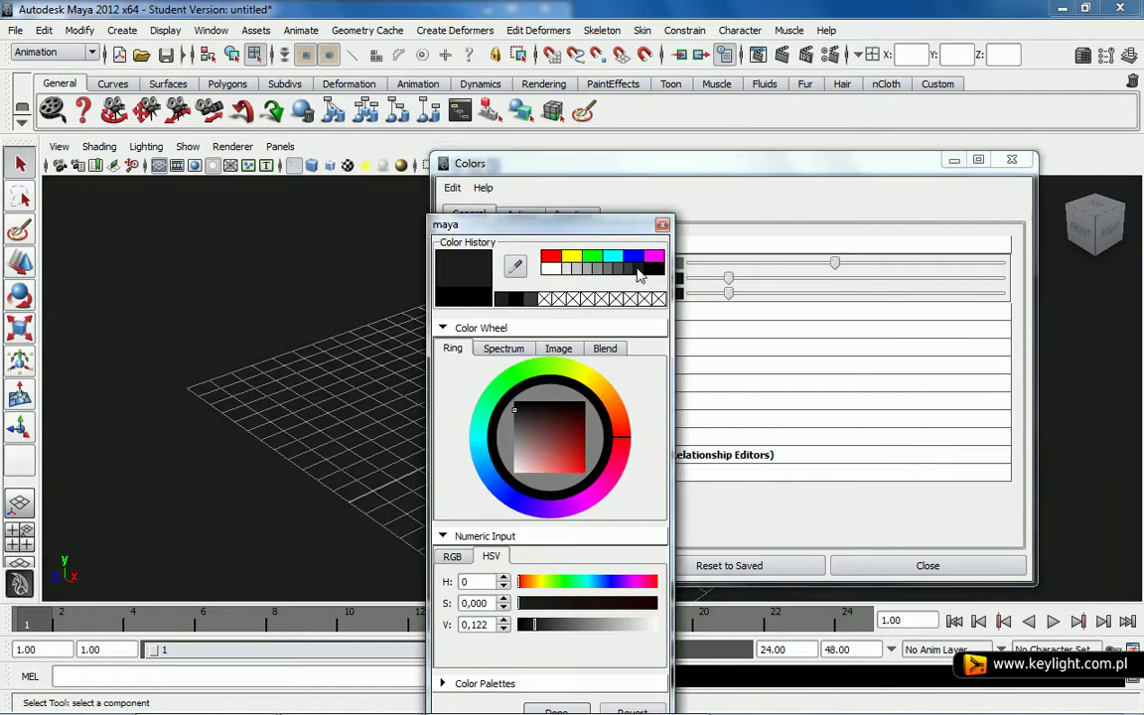
{"action": "left_click", "coordinate": [580, 710]}
{"action": "left_click", "coordinate": [556, 566]}
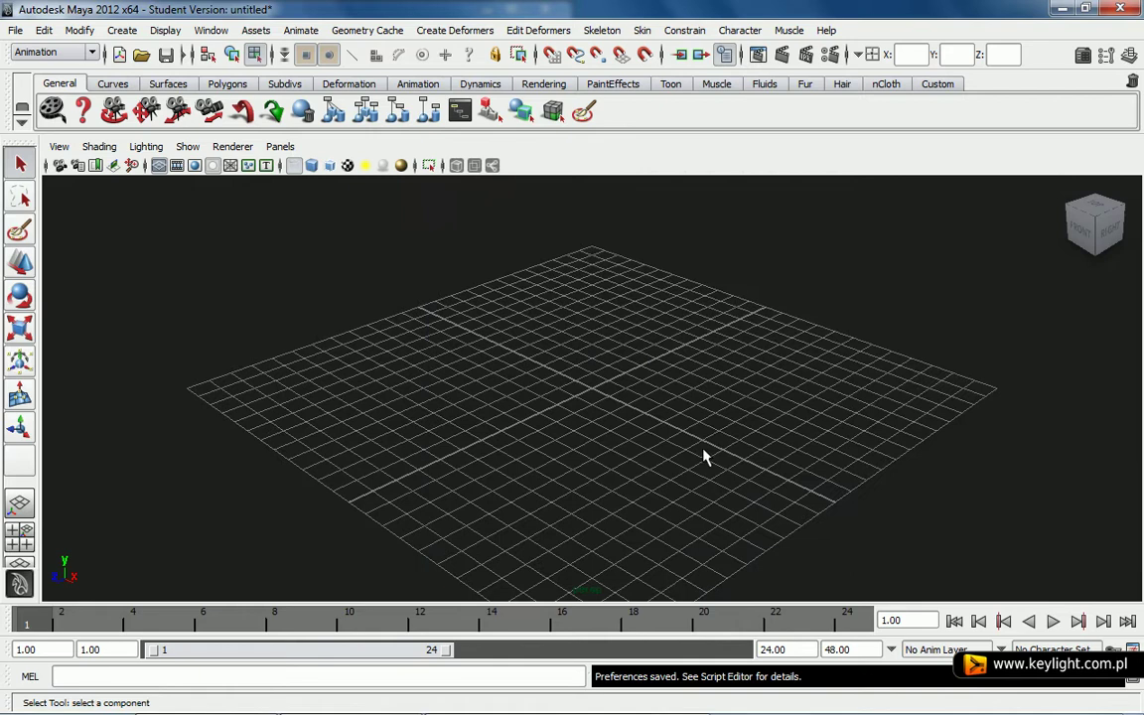